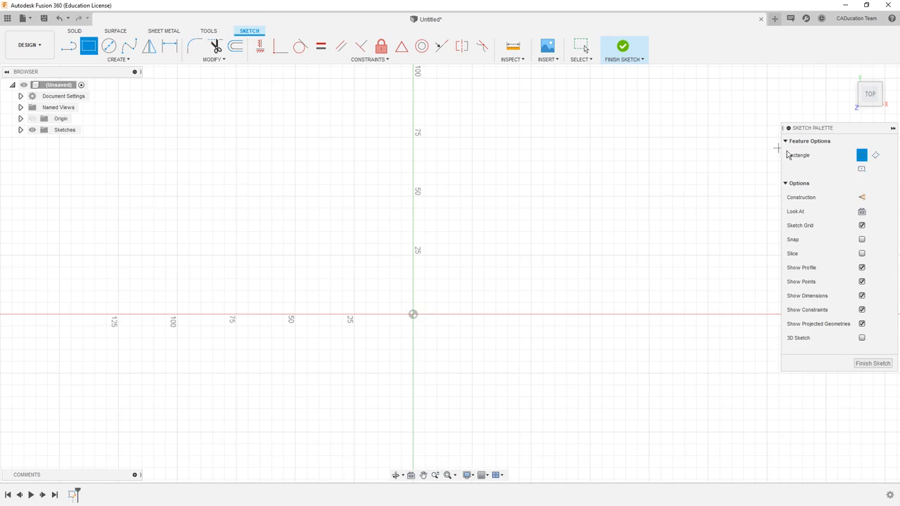
- Sketch a 150 x 150 mm center rectangle on the origin
left_click(862, 169)
left_click(413, 314)
type("150")
key("Tab")
type("150")
key("Return")
key("Escape")
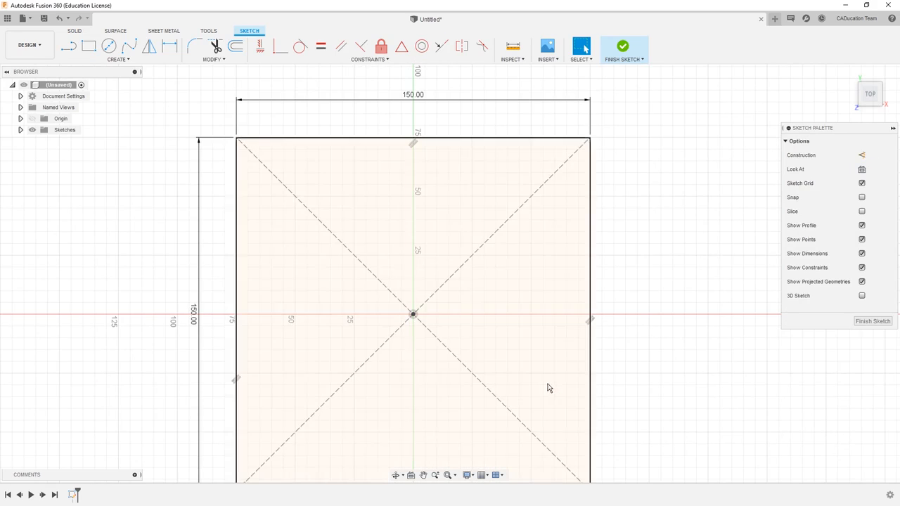
- Finish the sketch and extrude the square profile 100 mm as a new body
left_click(614, 58)
type("e")
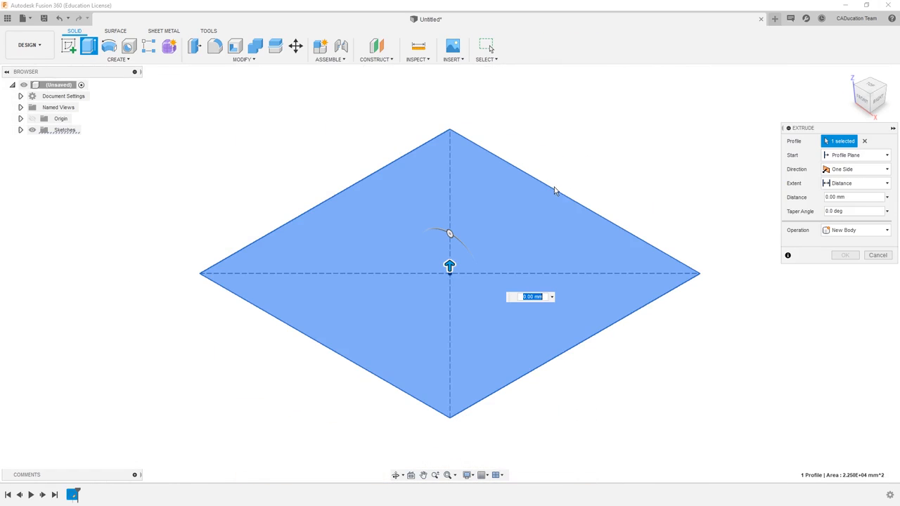
type("100")
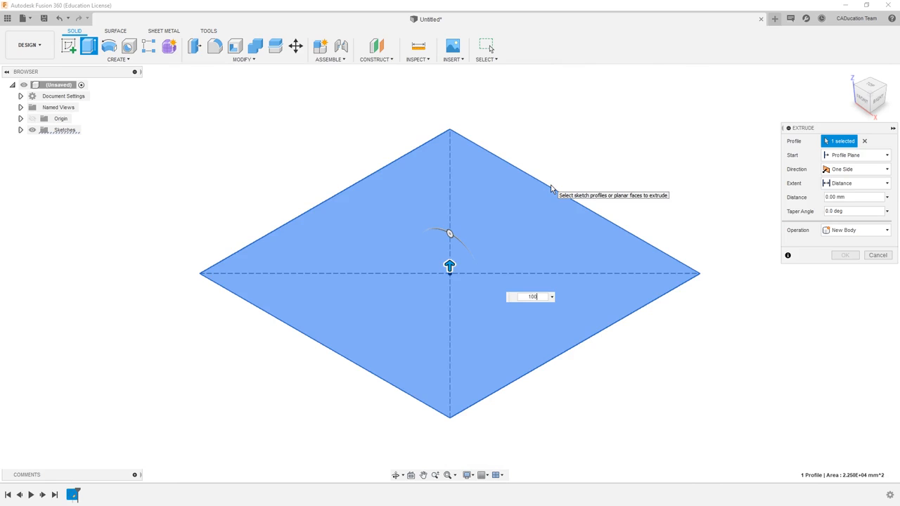
key("Return")
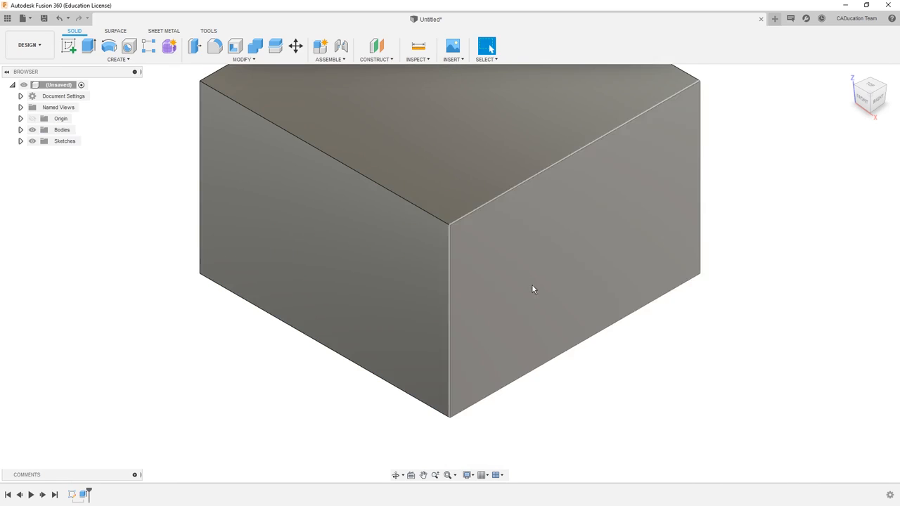
scroll(532, 287, "down", 5)
middle_click_drag(534, 231, 495, 273)
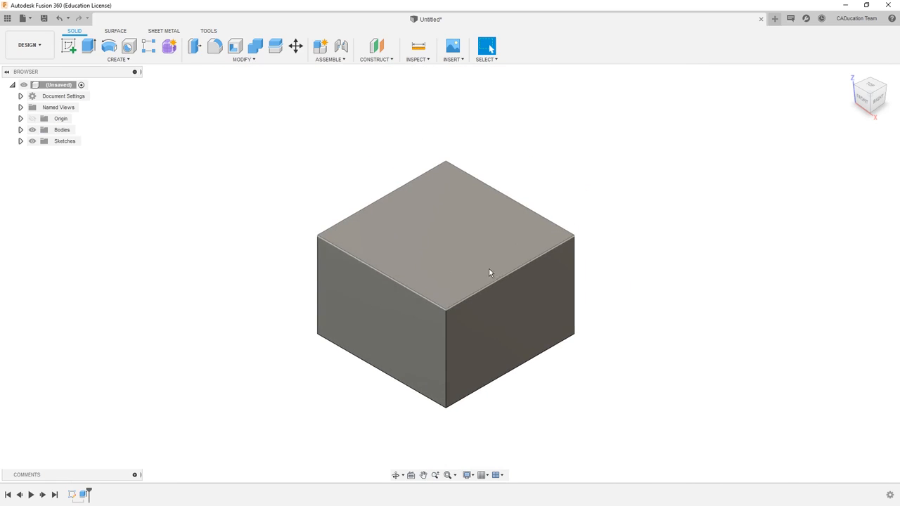
- Create a form and convert the block's top BRep face to a T-Spline with uniform spacing and 4 by 4 faces
left_click(169, 47)
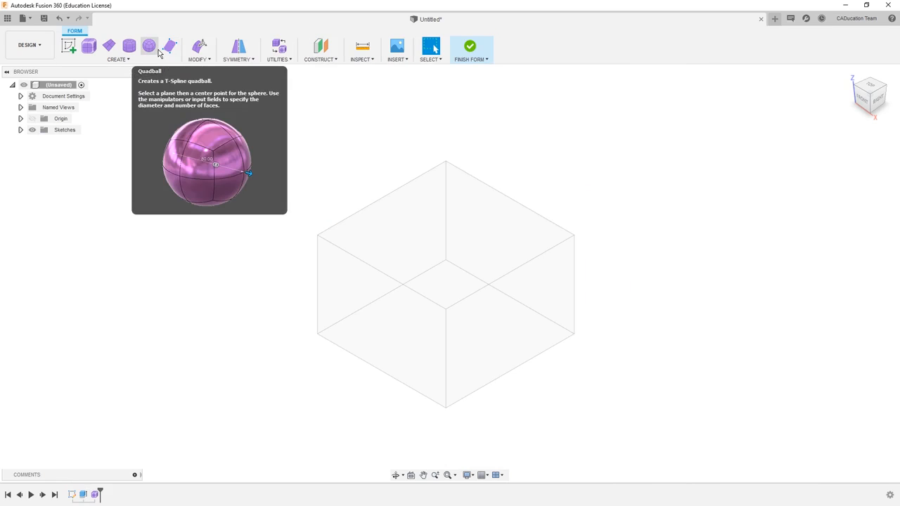
left_click(280, 59)
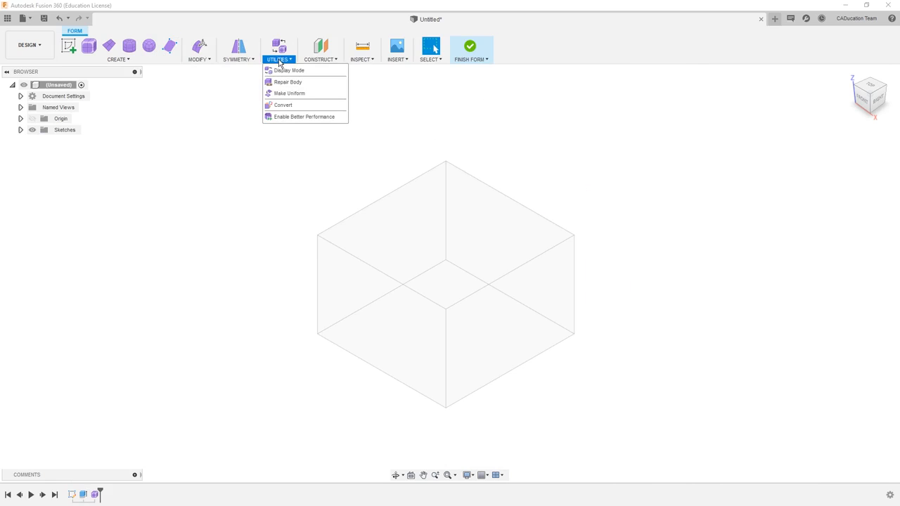
left_click(285, 107)
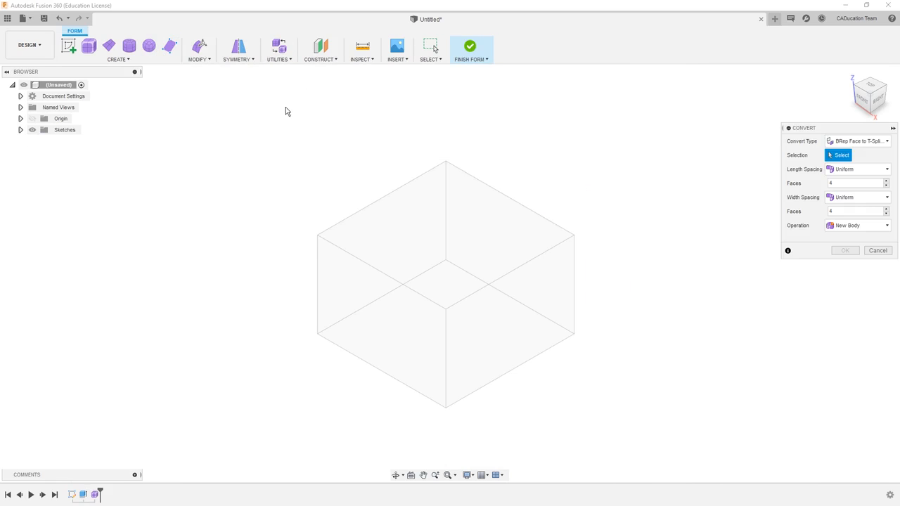
left_click(854, 142)
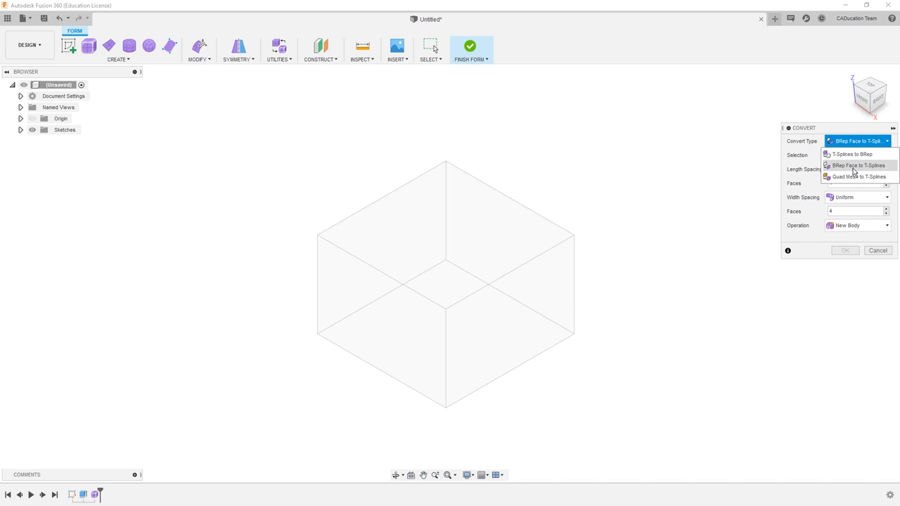
left_click(854, 165)
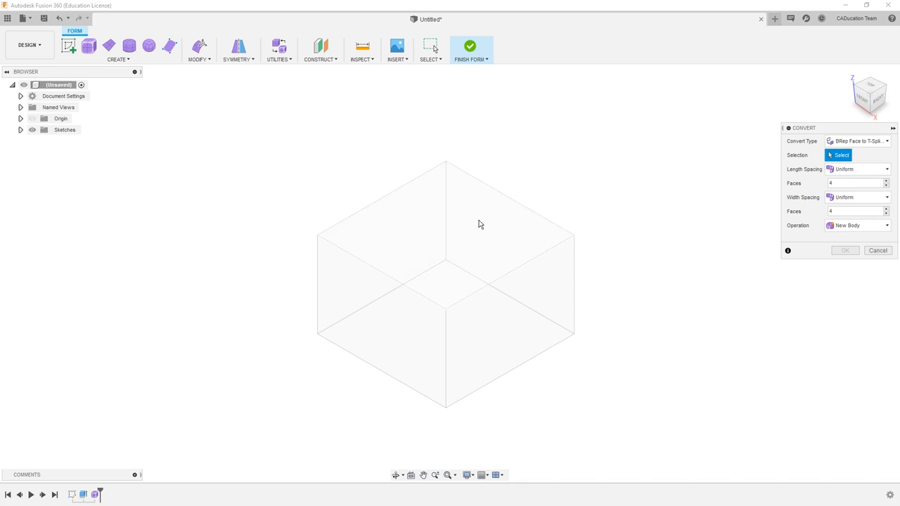
left_click(455, 223)
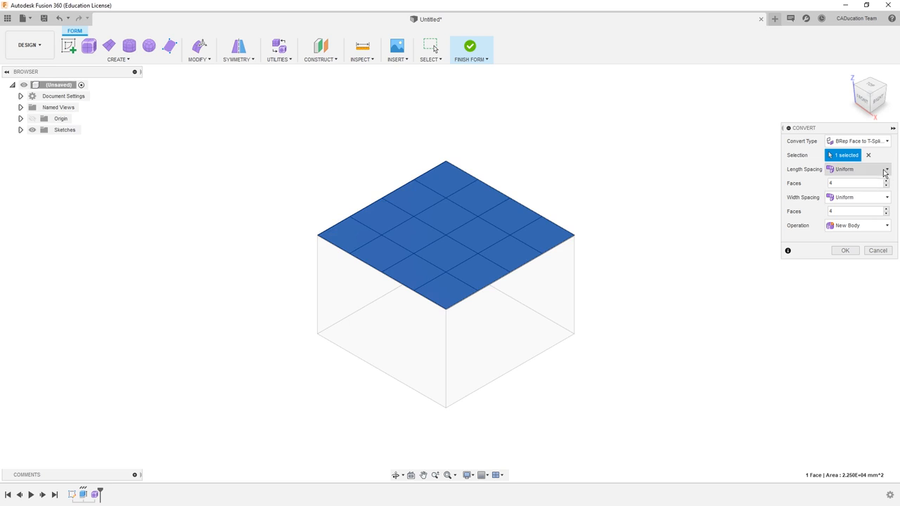
left_click(850, 251)
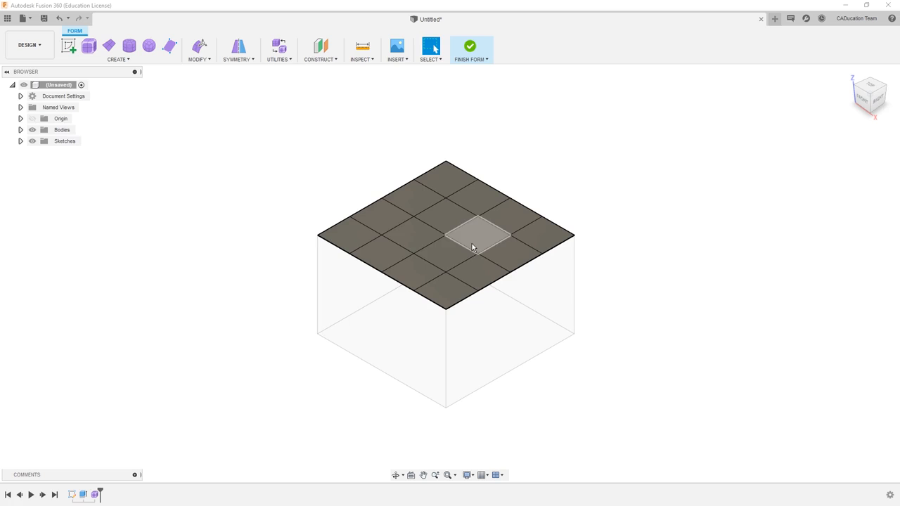
- Raise the four central T-Spline faces about 44.6 mm, and extrude them further upward to about 94.4 mm in total
left_click(416, 236)
left_click(446, 218, "shift")
left_click(474, 242, "shift")
left_click(443, 252, "shift")
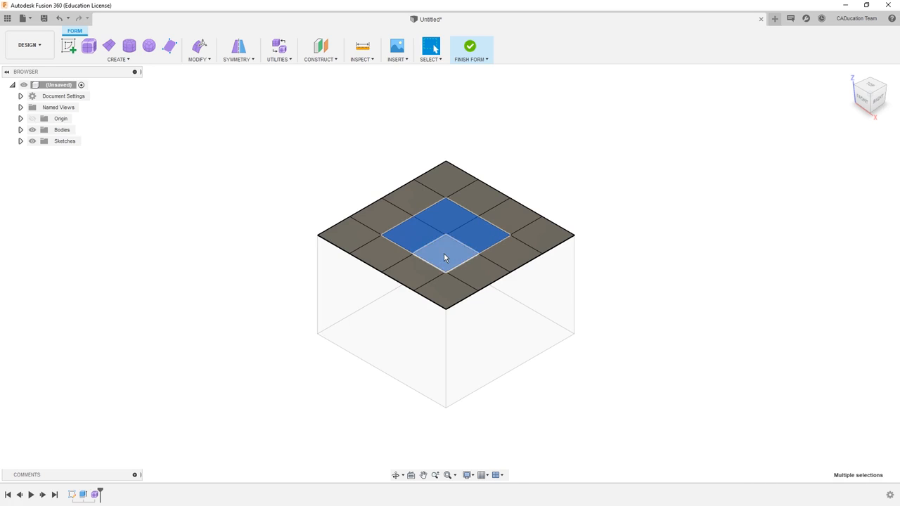
left_click(195, 46)
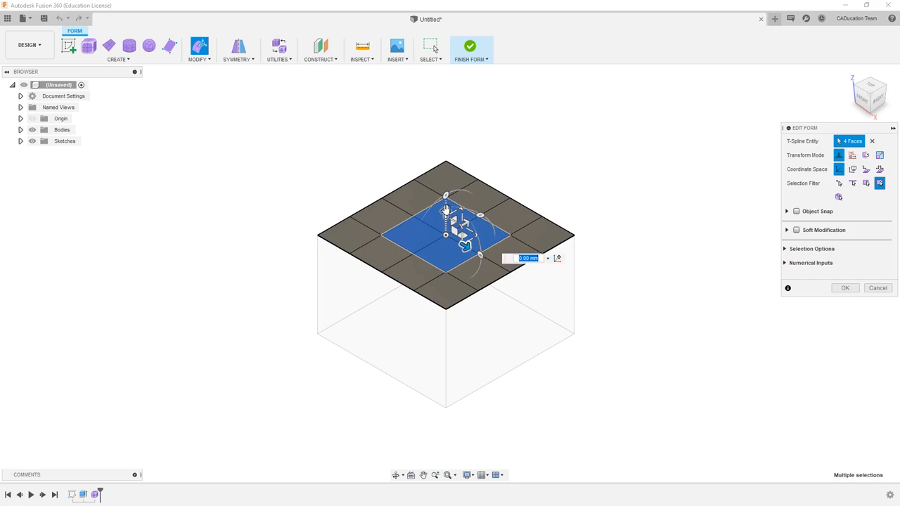
left_click_drag(445, 211, 445, 169)
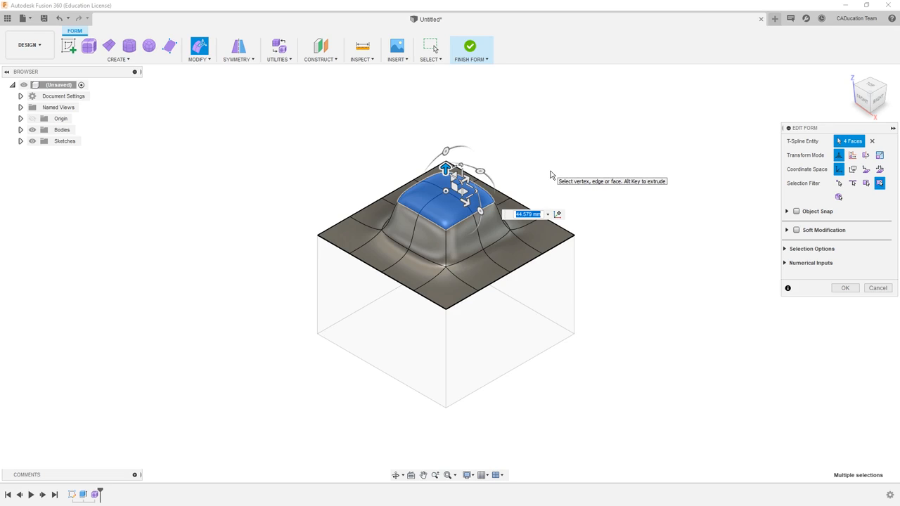
left_click_drag(446, 169, 445, 120, "alt")
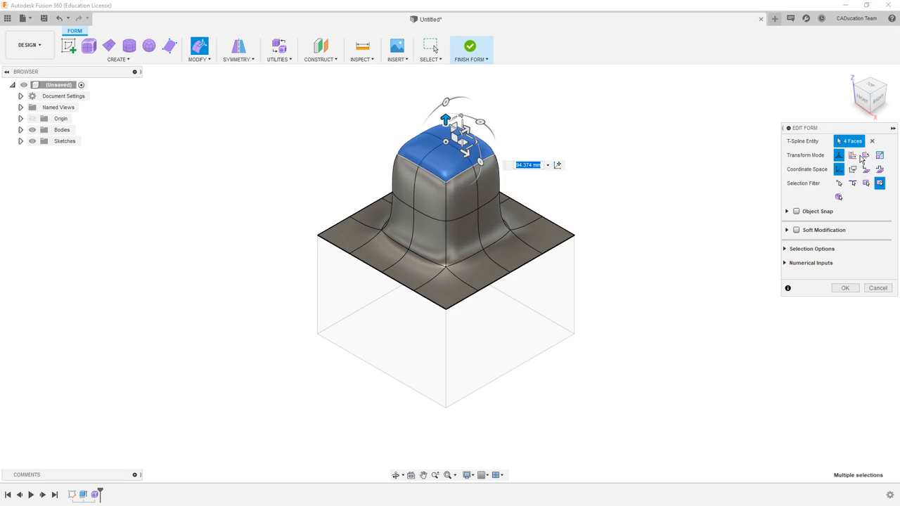
- Scale the four top faces of the bulge in the horizontal plane to about 0.46
left_click(880, 155)
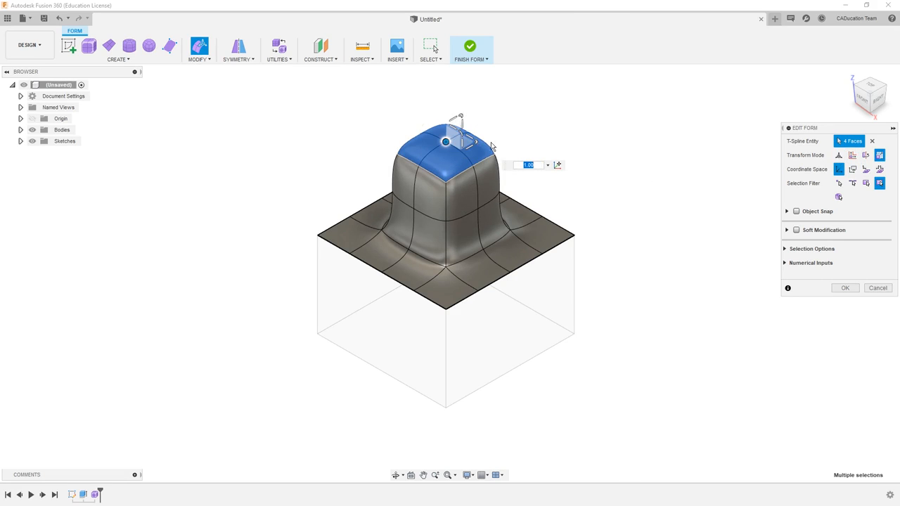
scroll(476, 142, "up", 4)
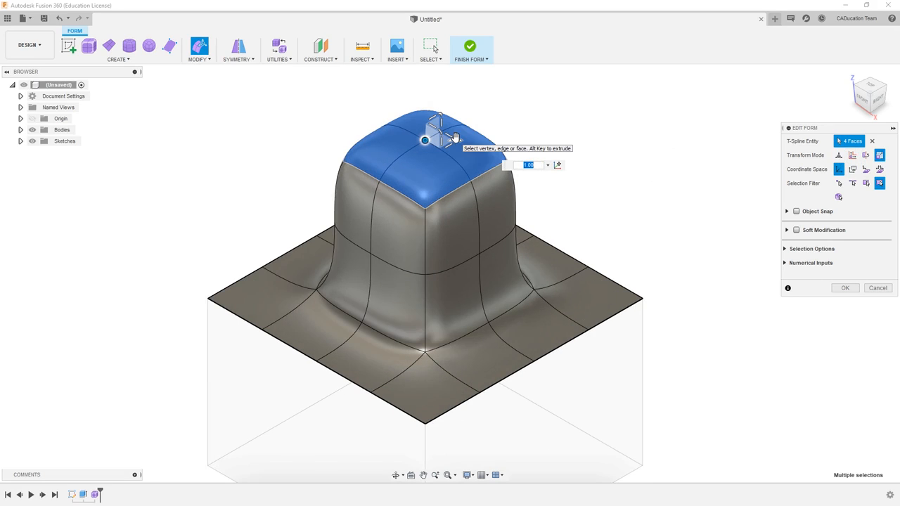
left_click_drag(455, 138, 438, 135)
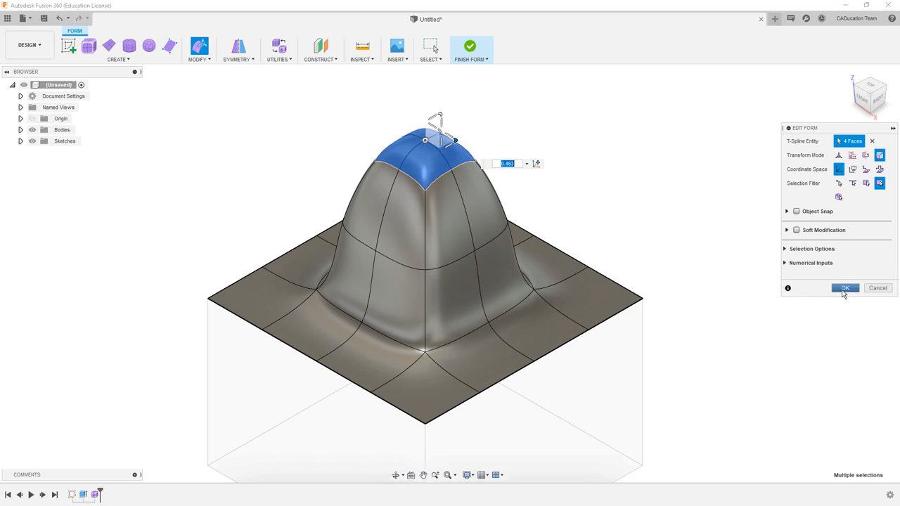
left_click(844, 289)
- Scale the edge loop around the middle of the bulge in the horizontal plane to about 1.3
middle_click_drag(725, 211, 649, 325, "shift")
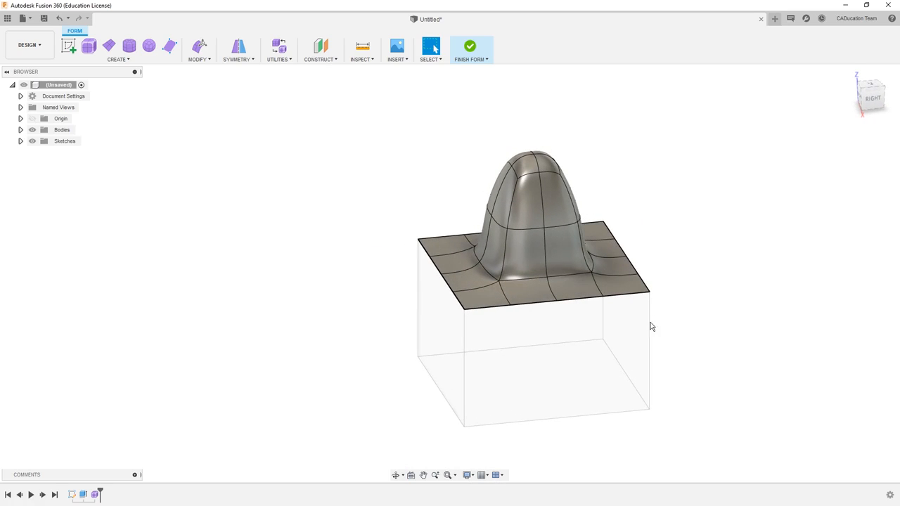
scroll(524, 242, "up", 2)
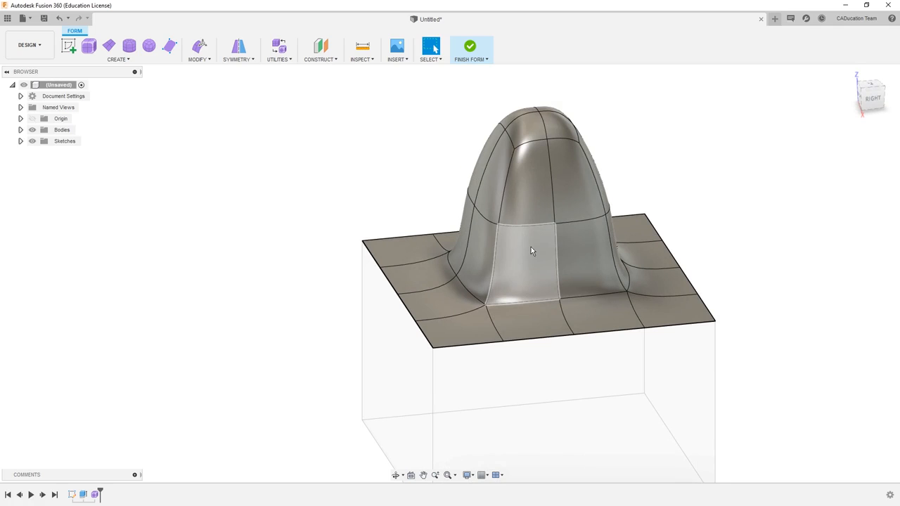
double_click(537, 226)
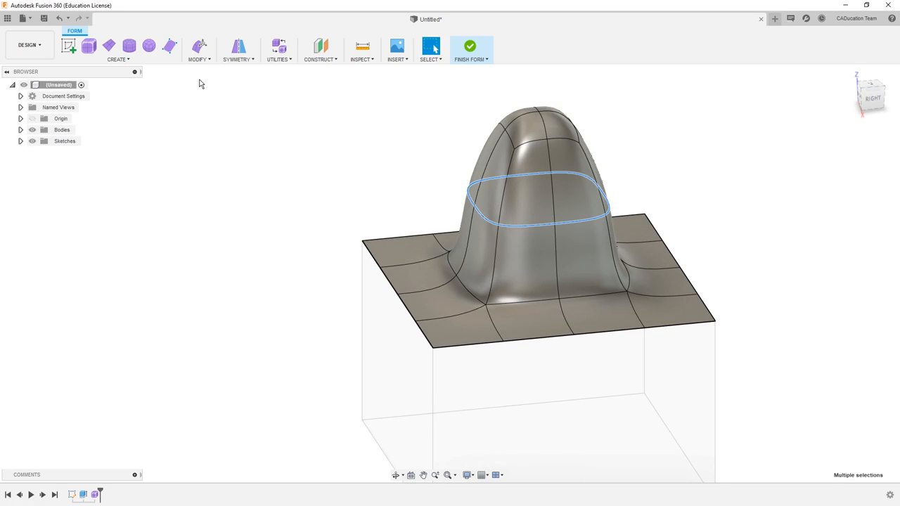
left_click(198, 47)
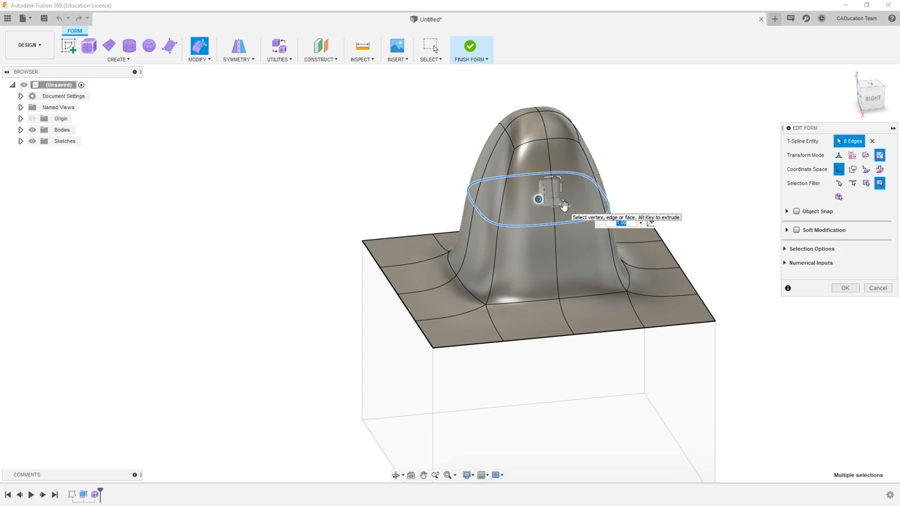
left_click_drag(566, 203, 569, 207)
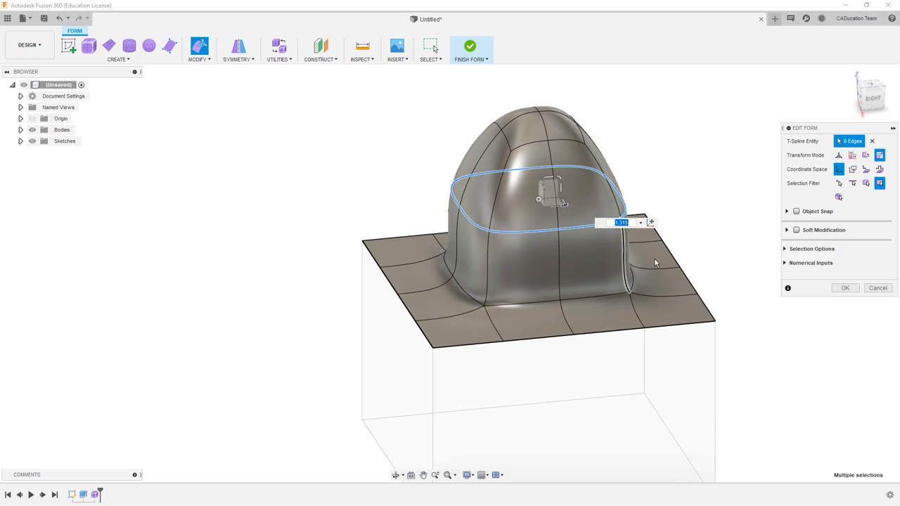
left_click(844, 289)
left_click(842, 292)
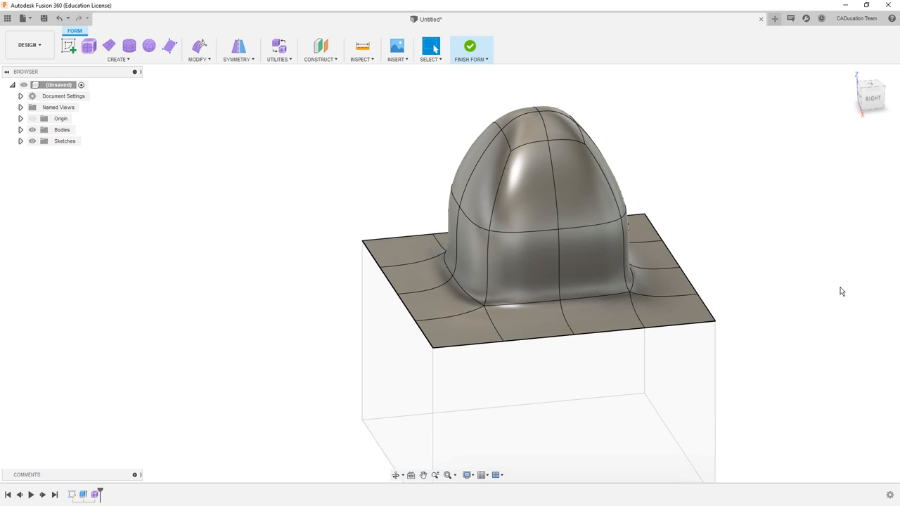
- Finish the form and highlight the solid block and the surface body one after the other
middle_click_drag(323, 171, 400, 164, "shift")
left_click(467, 50)
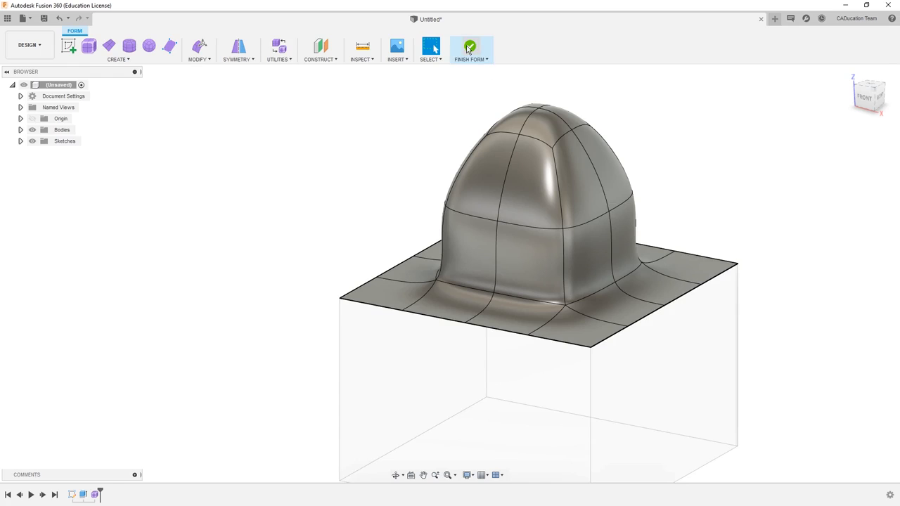
left_click(21, 130)
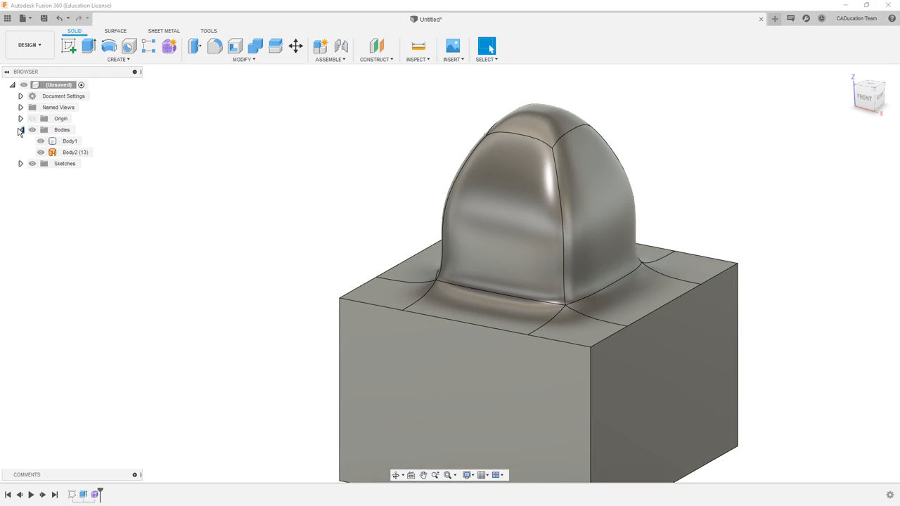
left_click(54, 143)
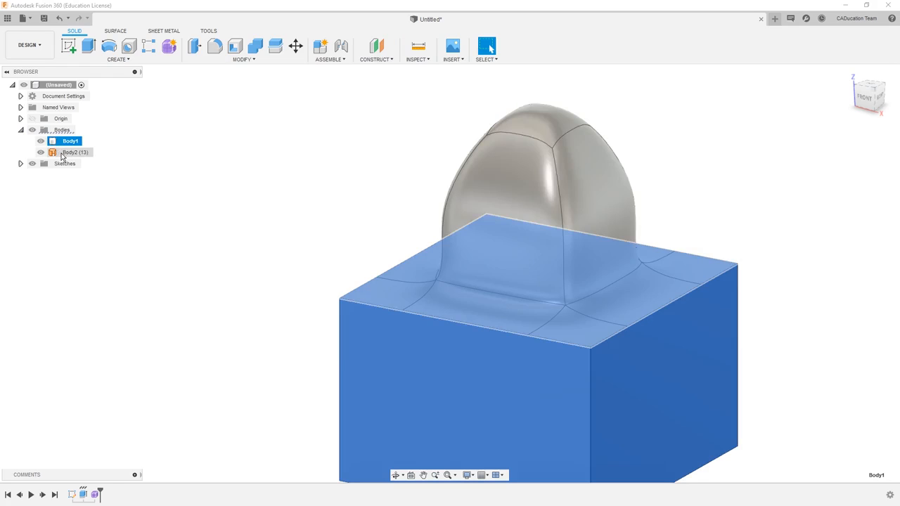
left_click(62, 153)
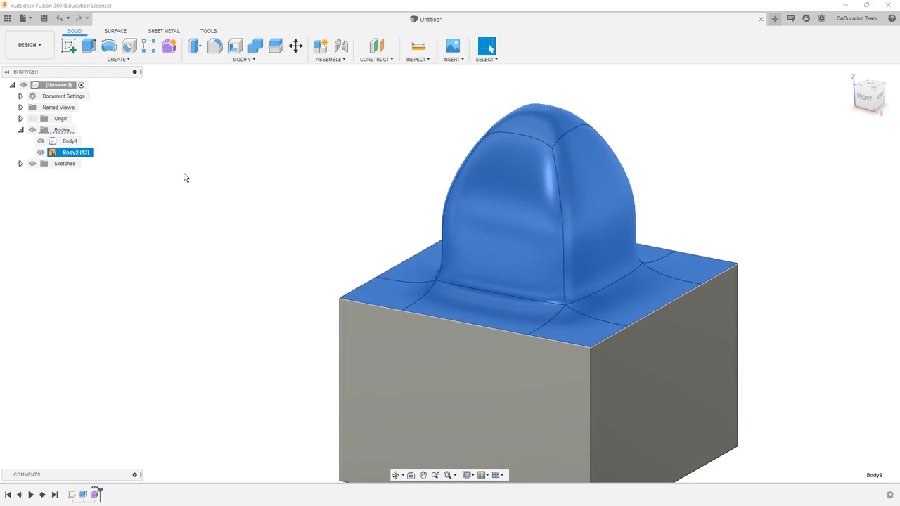
left_click(182, 177)
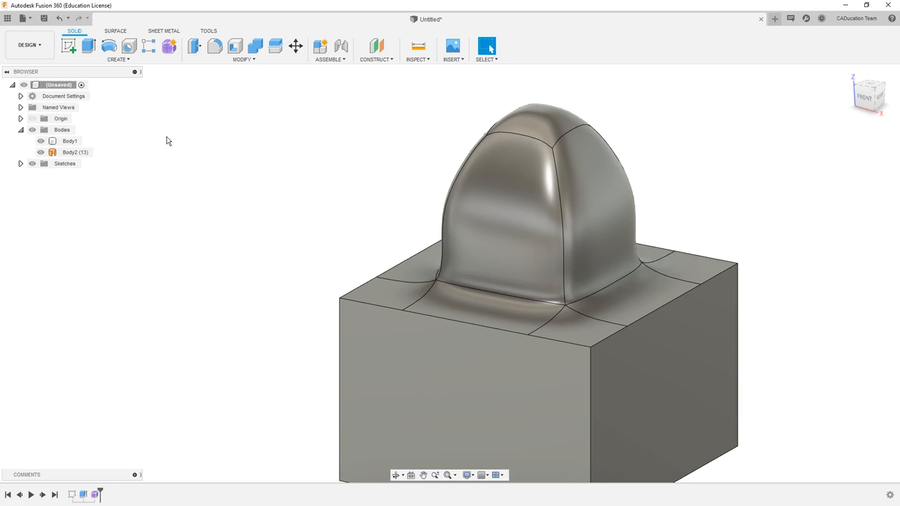
left_click(154, 61)
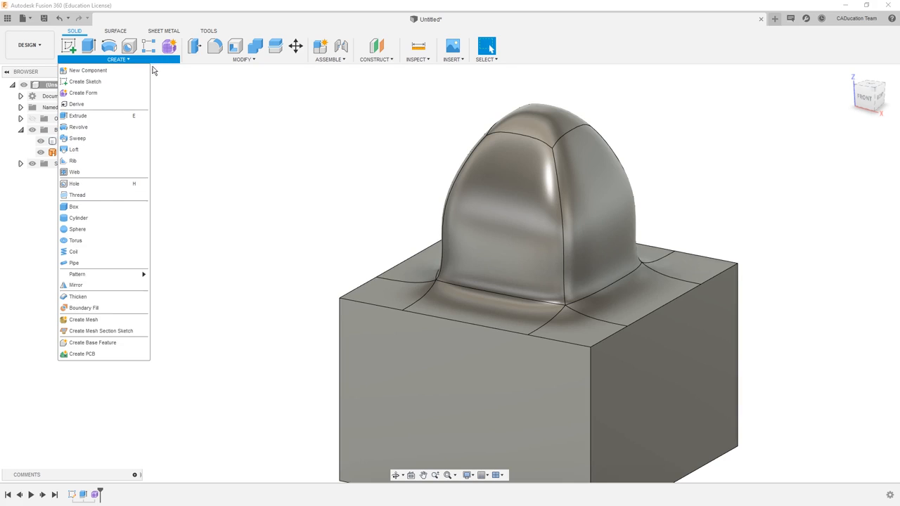
left_click(90, 309)
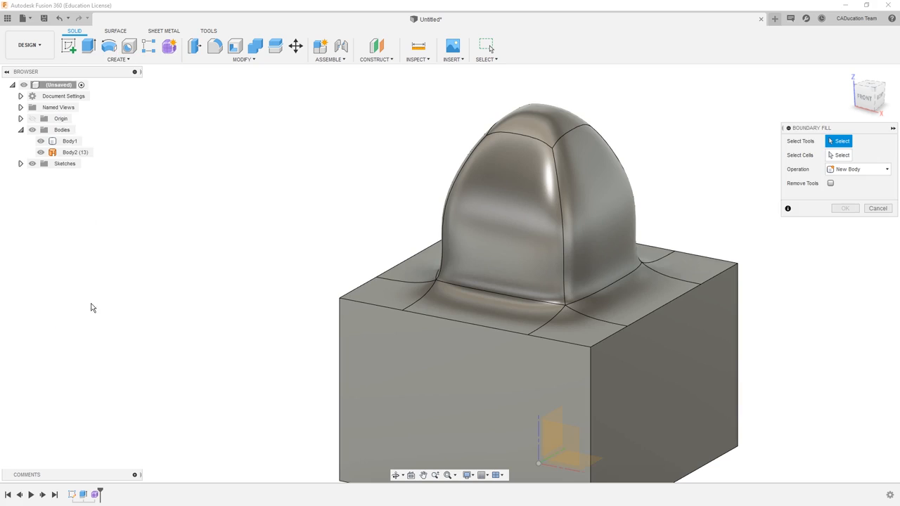
left_click(490, 230)
left_click(463, 377)
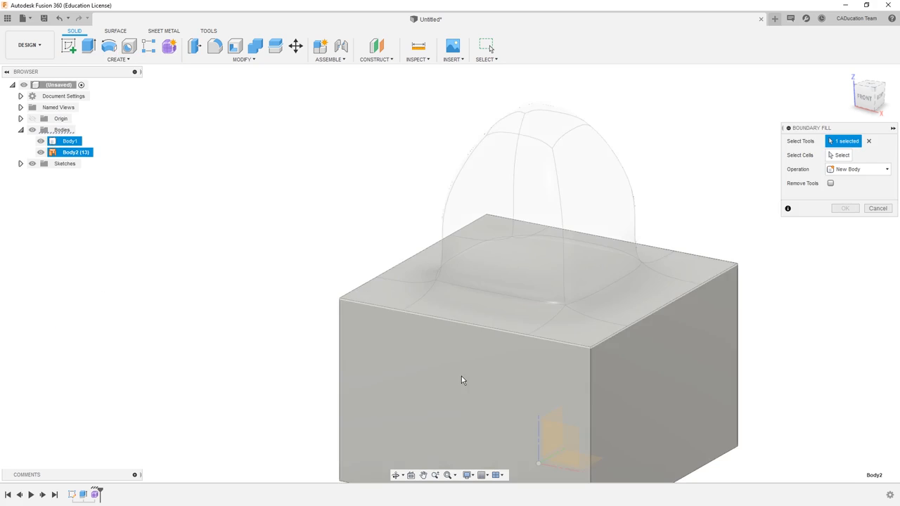
left_click(837, 155)
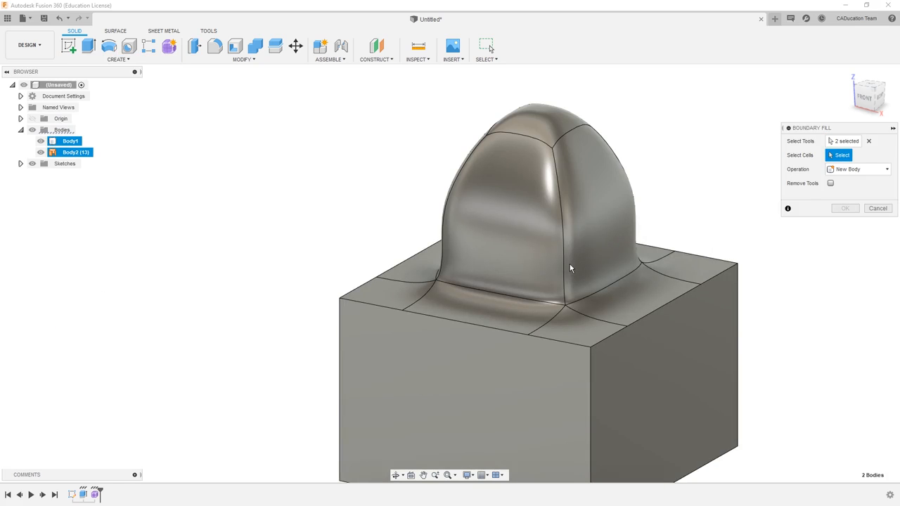
left_click(878, 209)
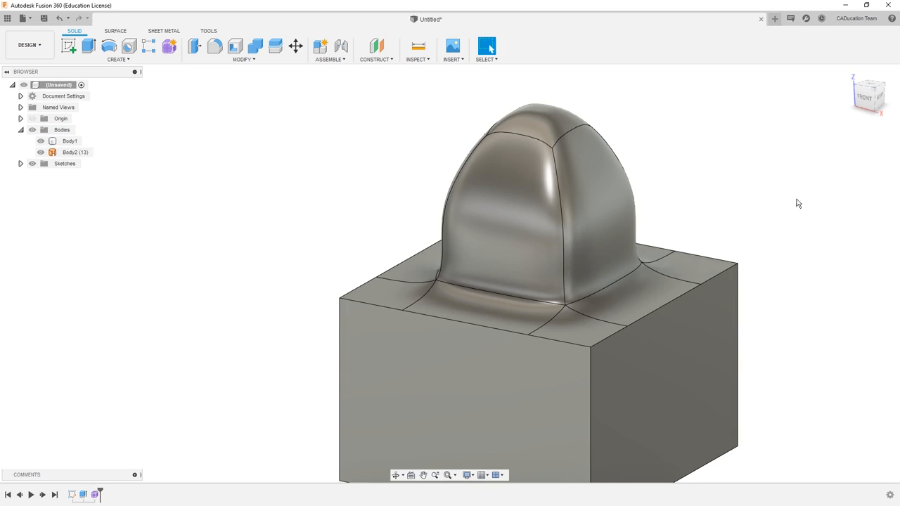
left_click(140, 61)
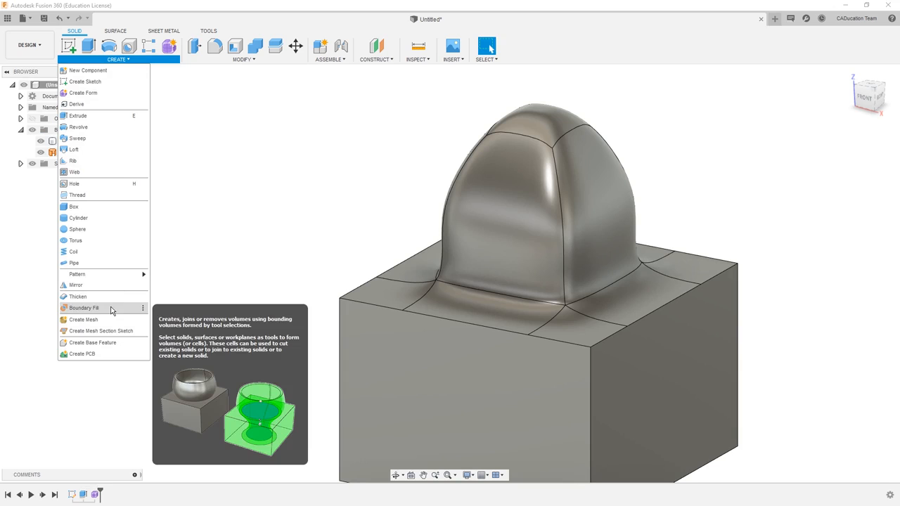
left_click(255, 12)
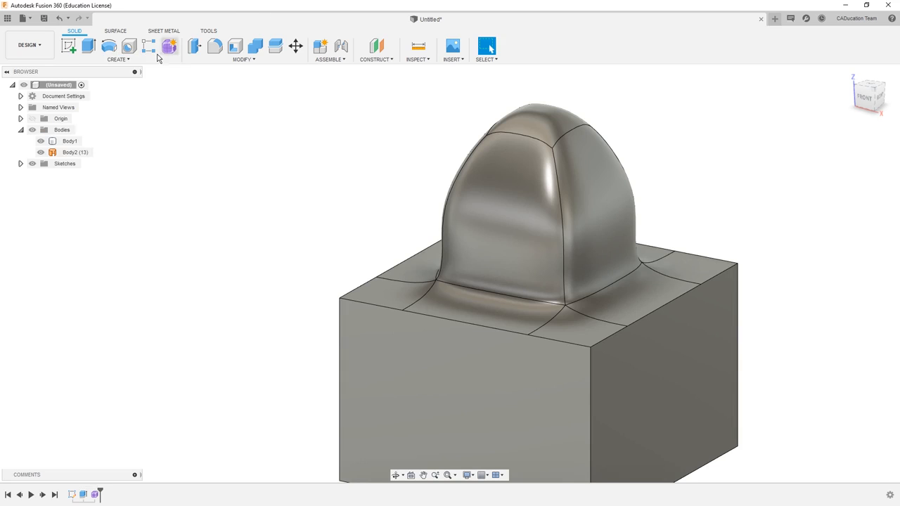
- Hide the sculpted surface body and delete the block's top face to leave an open surface box
left_click(46, 153)
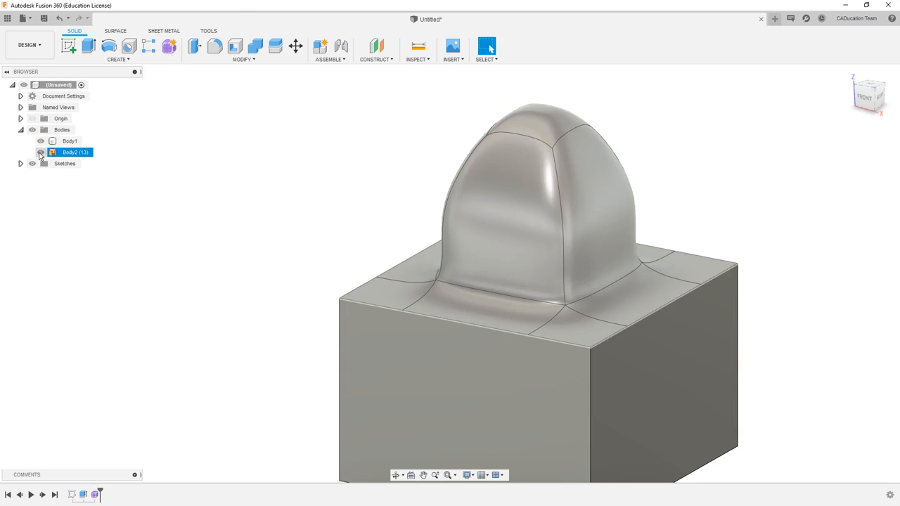
left_click(41, 153)
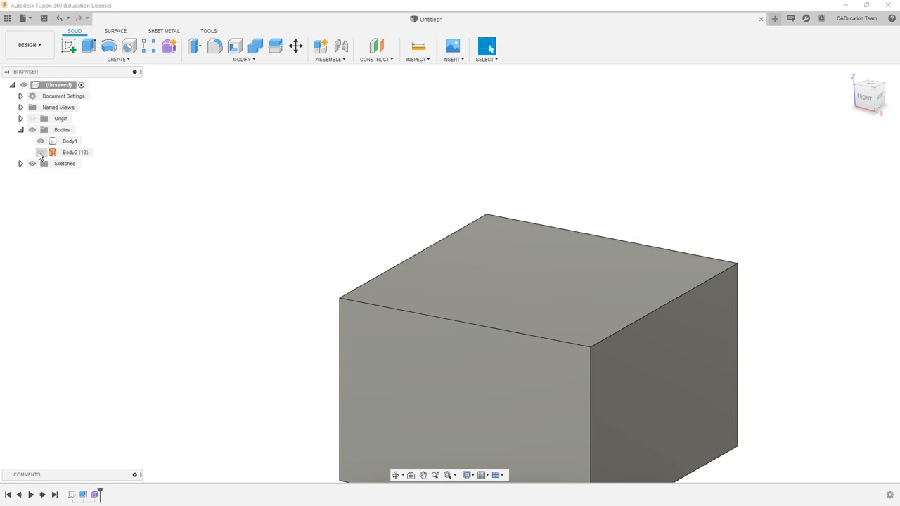
left_click(111, 33)
left_click(594, 253)
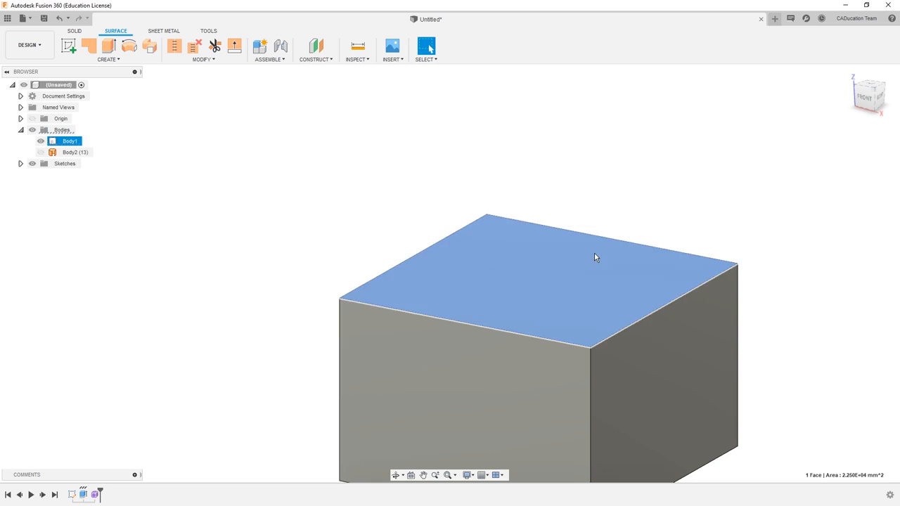
left_click(203, 59)
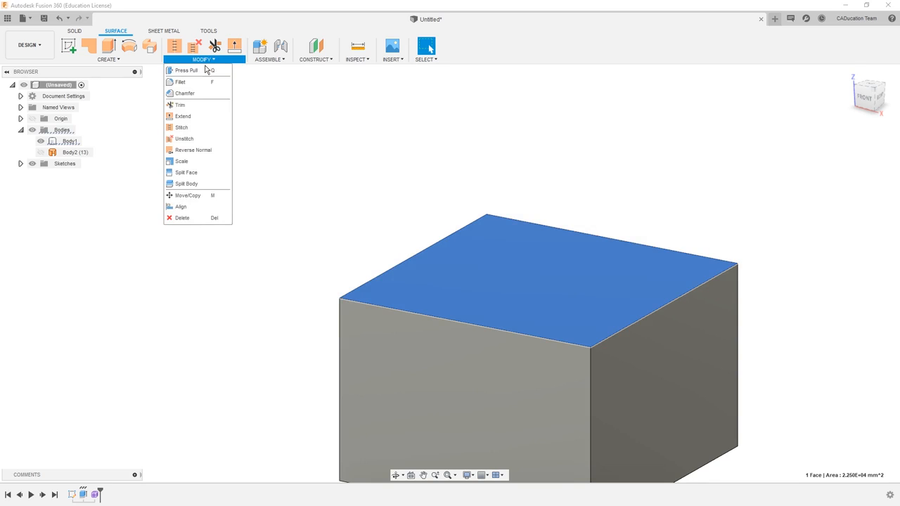
left_click(183, 217)
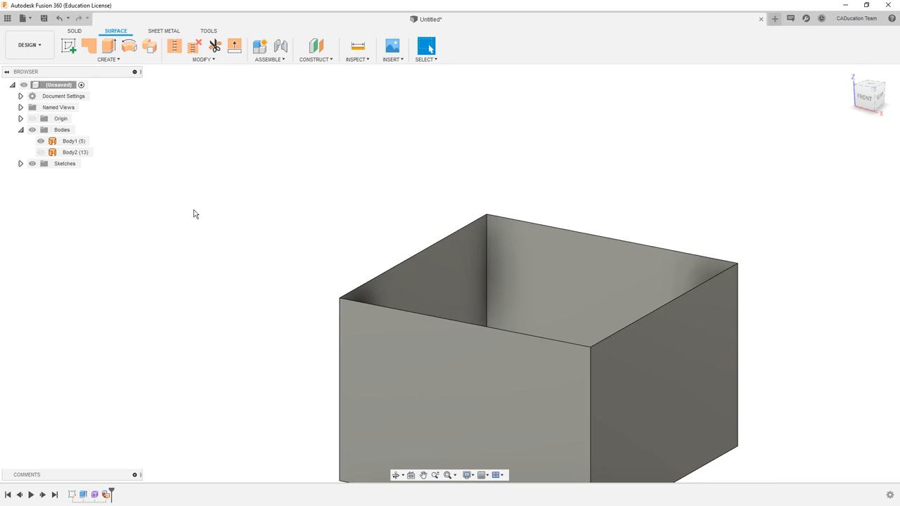
- Show the sculpted surface body again and stitch it to the open box as a new body with a 0.10 mm tolerance
left_click(40, 153)
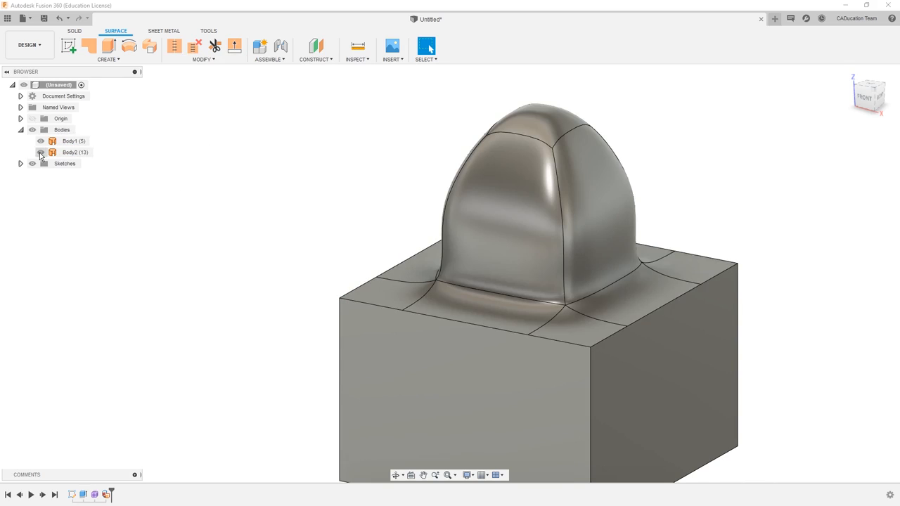
left_click(174, 46)
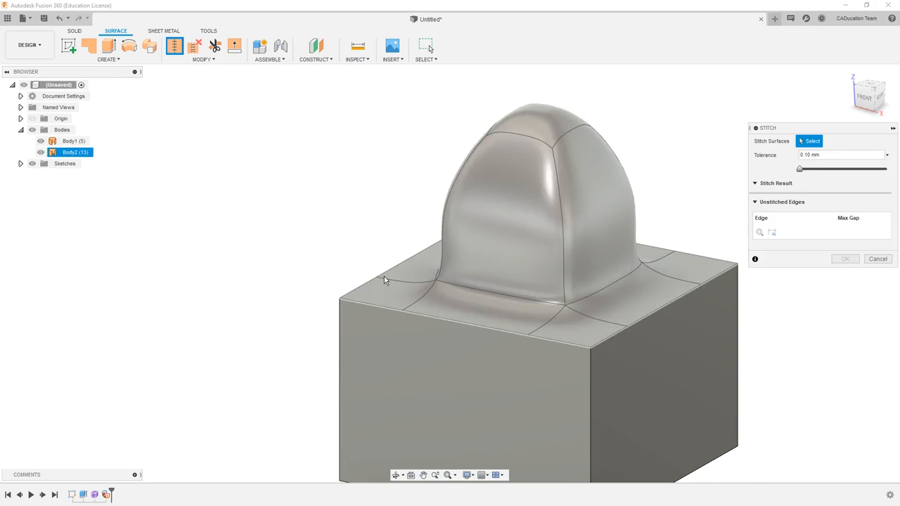
left_click(384, 276)
left_click(380, 335)
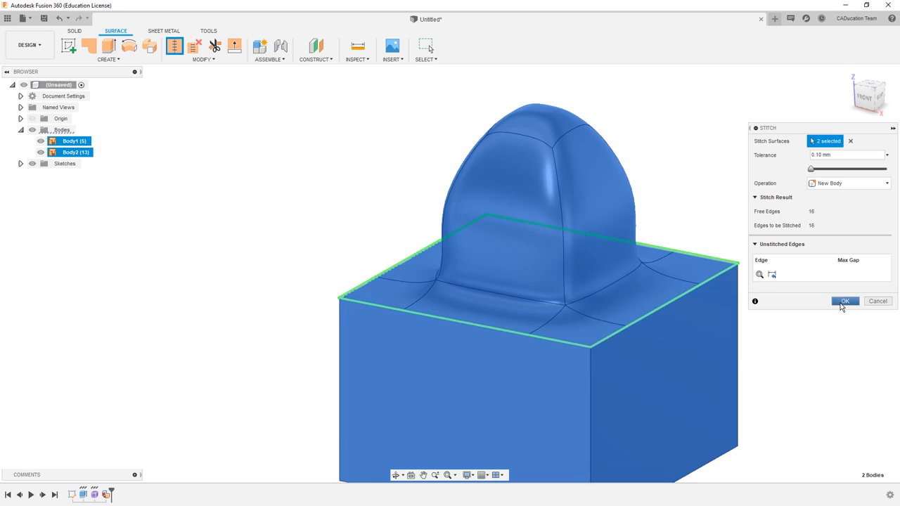
left_click(843, 301)
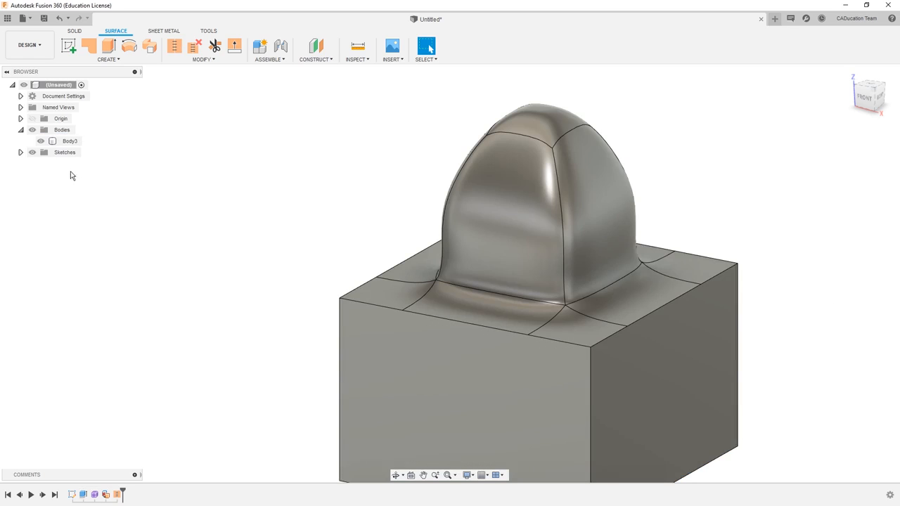
- Create a hatched section analysis on the XZ plane, inspect the cut body from the front and at an angle, and hide the analysis
left_click(360, 60)
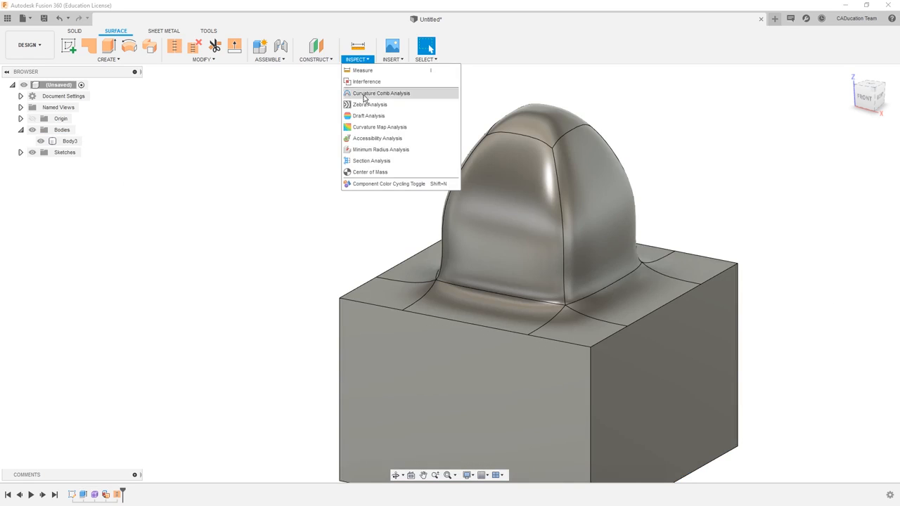
left_click(370, 160)
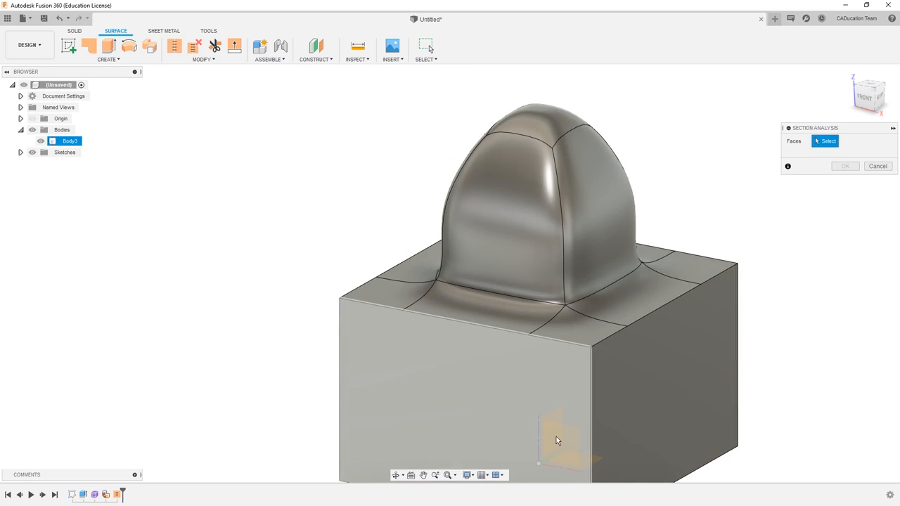
left_click(557, 441)
left_click(567, 469)
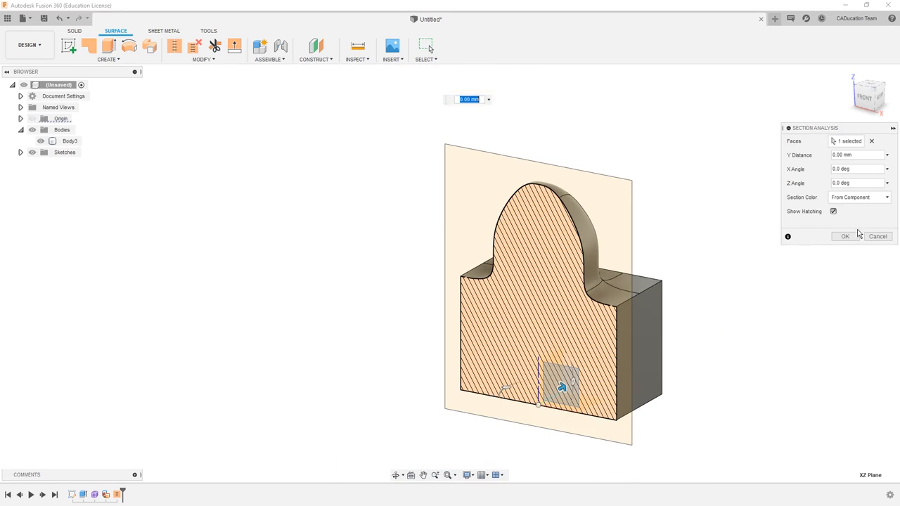
left_click(846, 237)
left_click(865, 102)
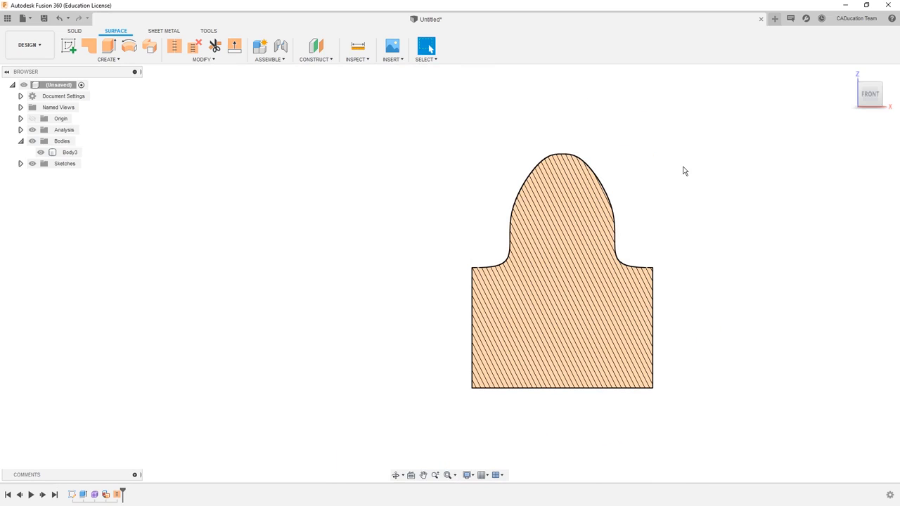
mouse_move(756, 288)
middle_mouse_down("shift")
mouse_move(707, 309)
mouse_move(612, 310)
mouse_move(711, 309)
mouse_move(721, 319)
middle_mouse_up("shift")
key("Escape")
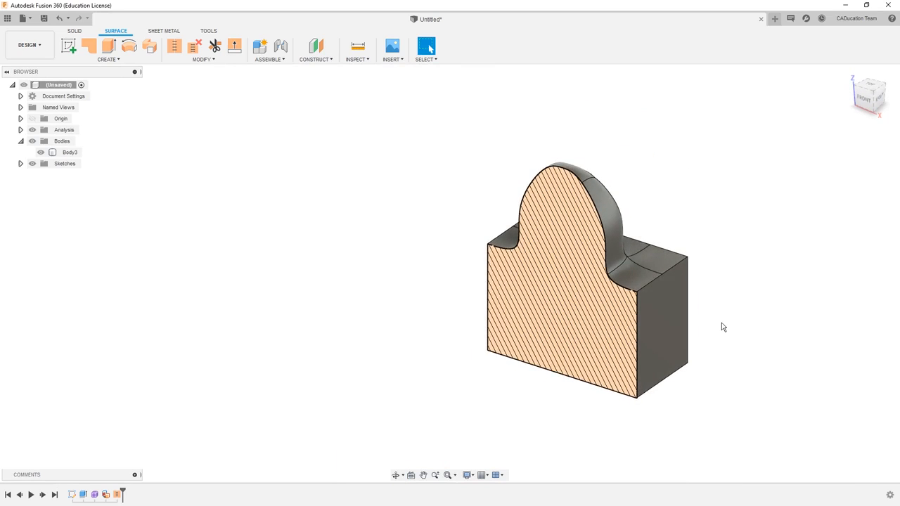
scroll(701, 306, "up", 2)
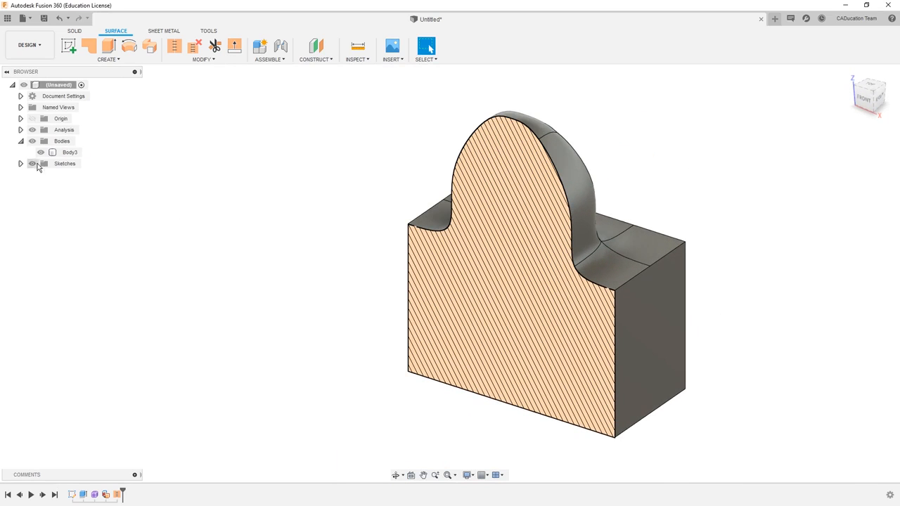
left_click(32, 131)
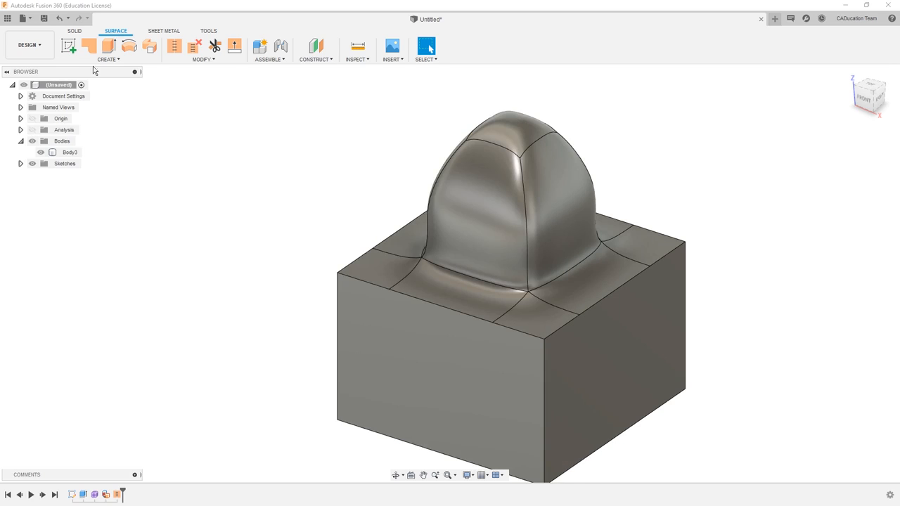
- Start a new form and convert the bulge's top face to a T-Spline with 4 by 4 uniform faces as a new body
left_click(76, 32)
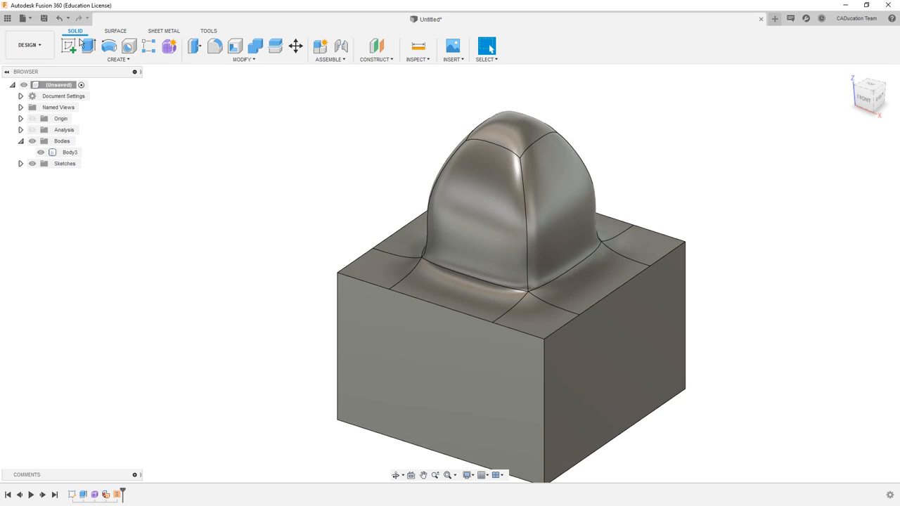
left_click(169, 46)
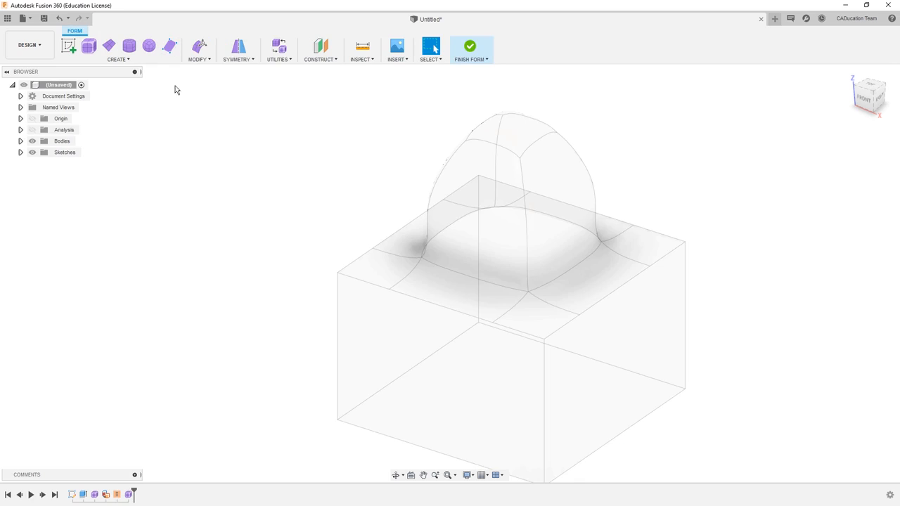
left_click(277, 60)
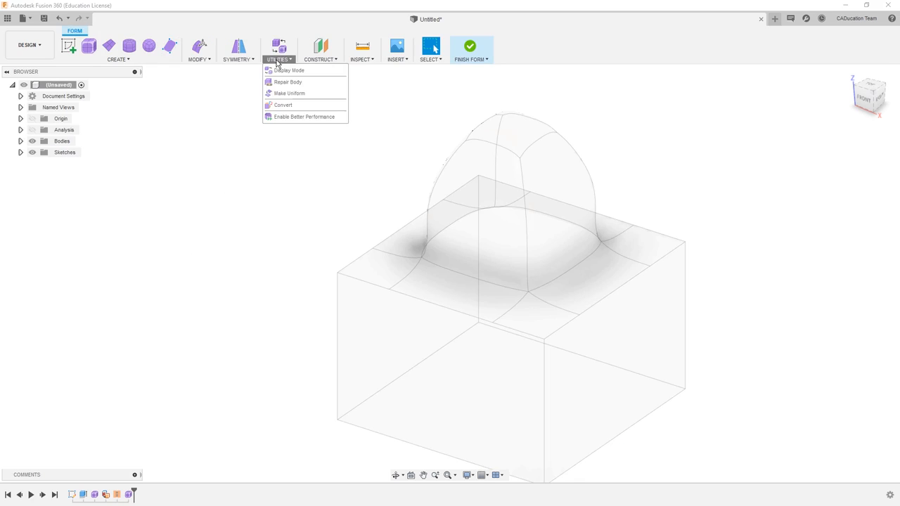
left_click(282, 105)
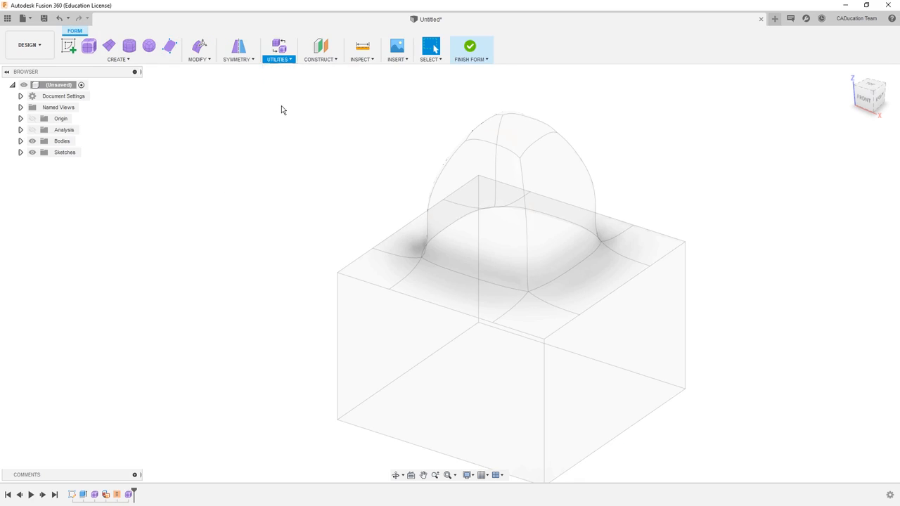
left_click(506, 131)
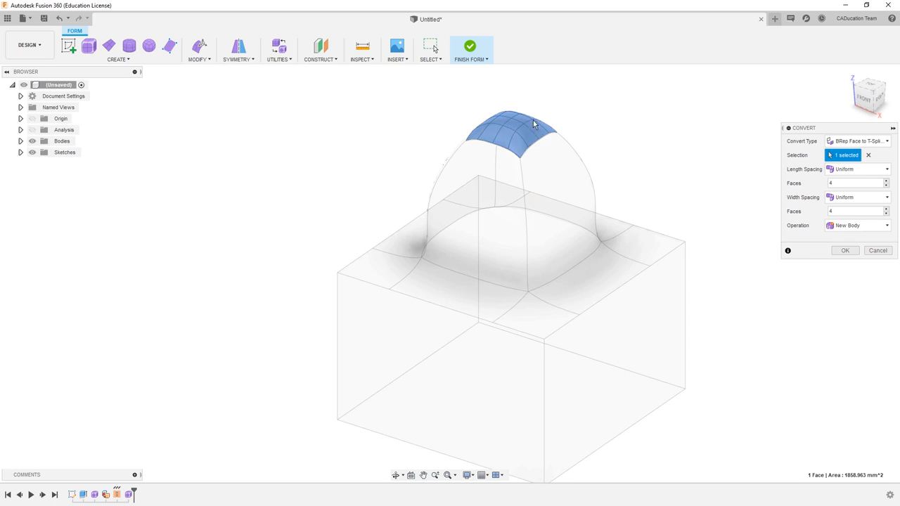
left_click(847, 251)
- Move the four central faces of the new T-Spline patch down about 13 mm with Edit Form to sink a recess
middle_click_drag(601, 147, 575, 146, "shift")
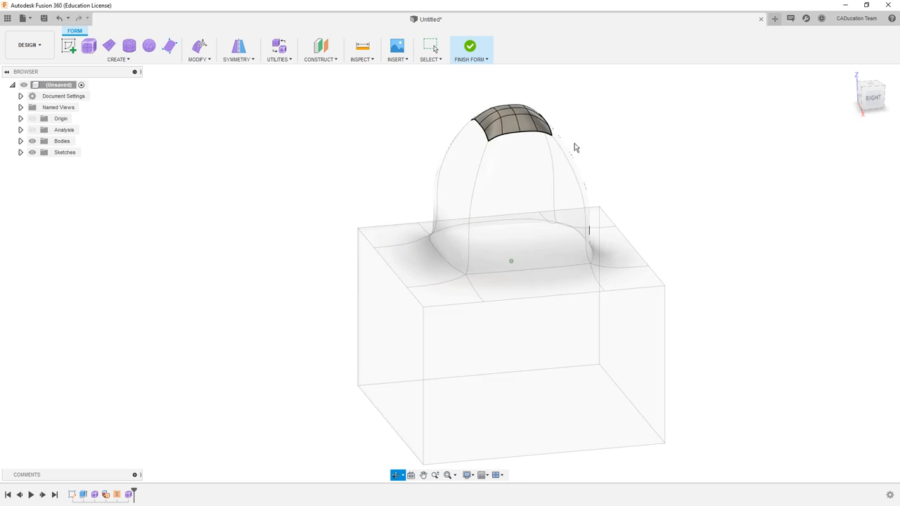
scroll(523, 135, "up", 3)
scroll(503, 133, "up", 3)
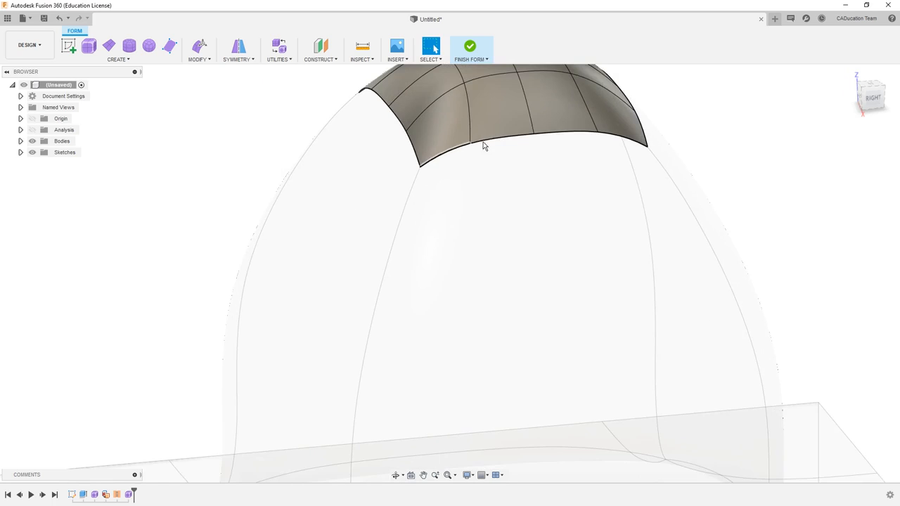
scroll(527, 159, "down", 5)
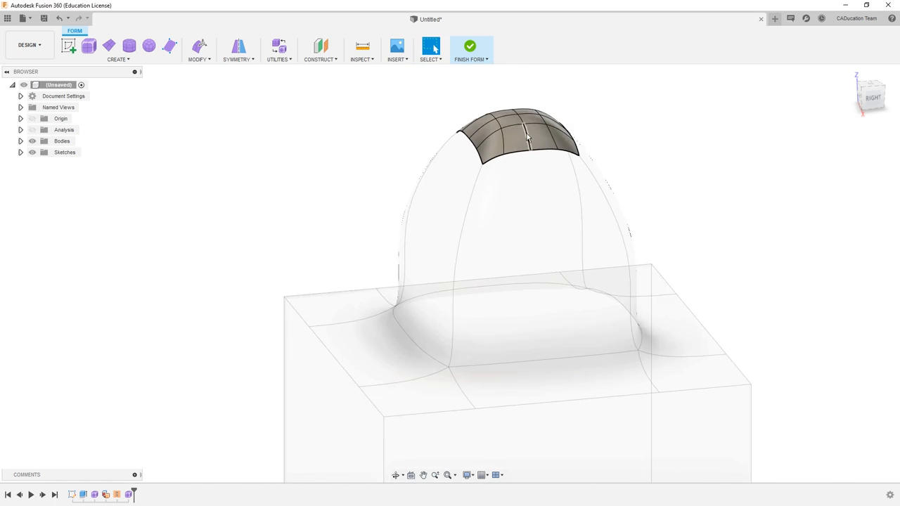
mouse_move(518, 140)
middle_mouse_down("shift")
mouse_move(521, 155)
mouse_move(519, 148)
middle_mouse_up("shift")
left_click(526, 94)
left_click(505, 98, "shift")
left_click(512, 118, "shift")
left_click(533, 112, "shift")
left_click(199, 45)
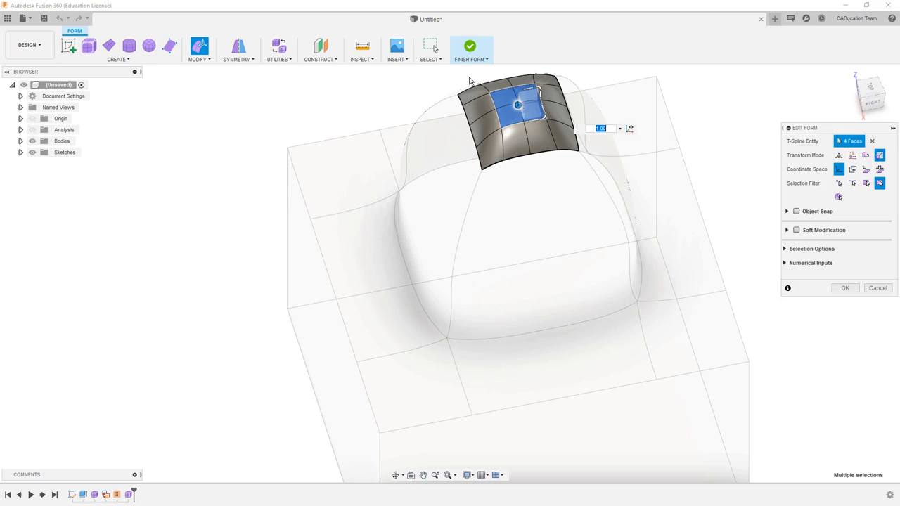
scroll(524, 106, "up", 3)
middle_click_drag(562, 163, 562, 144, "shift")
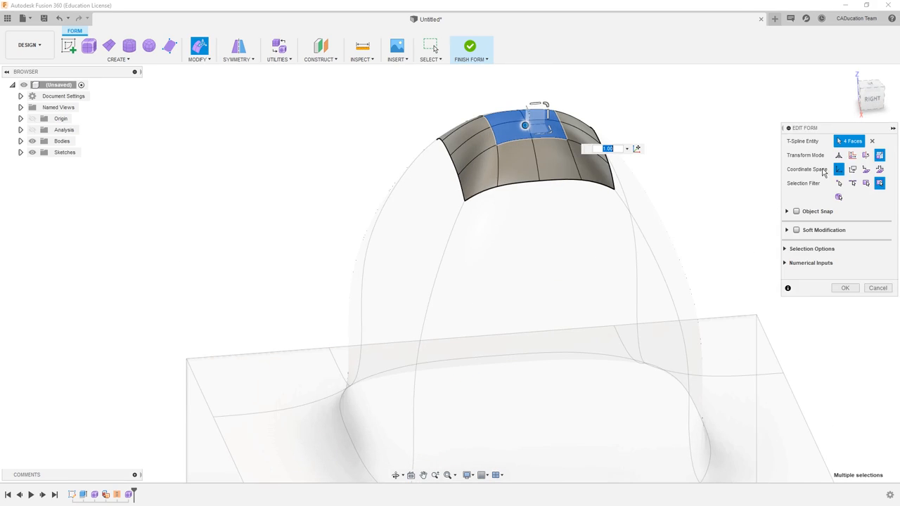
left_click(839, 156)
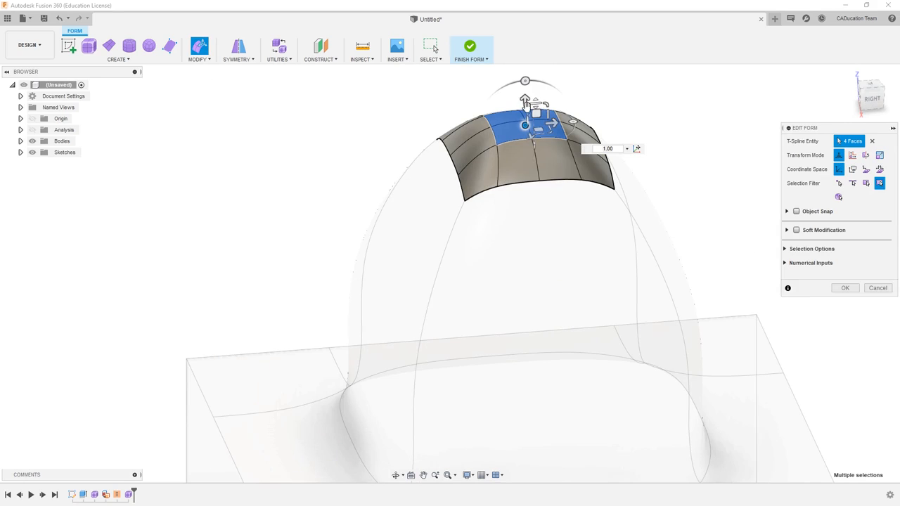
left_click_drag(525, 96, 525, 145)
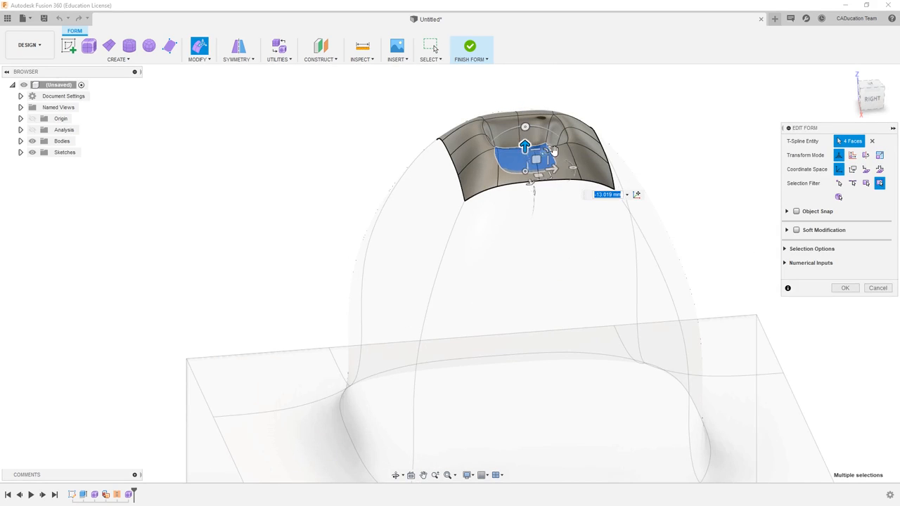
left_click(846, 289)
- Finish the form and view the recessed patch on the bulge from the side
middle_click_drag(673, 173, 663, 197, "shift")
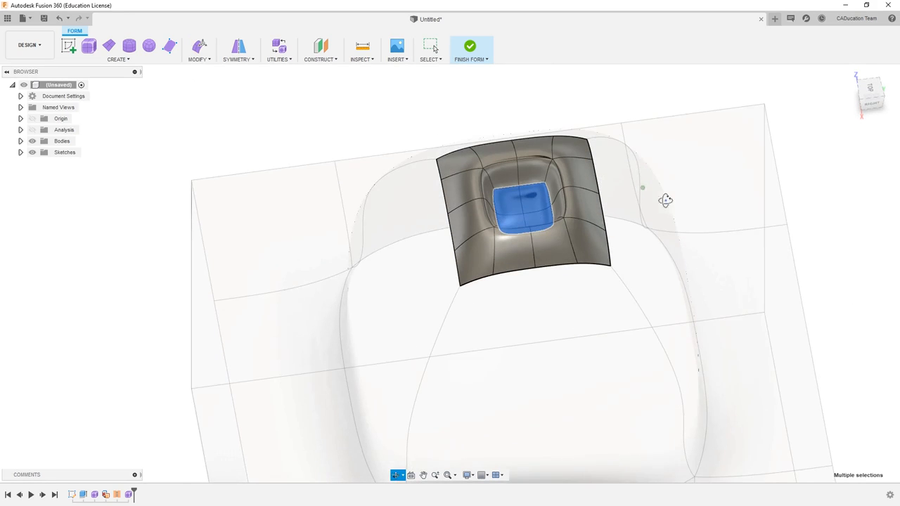
left_click(471, 47)
left_click(559, 234)
middle_click_drag(559, 234, 574, 209, "shift")
left_click(561, 184)
scroll(521, 150, "down", 2)
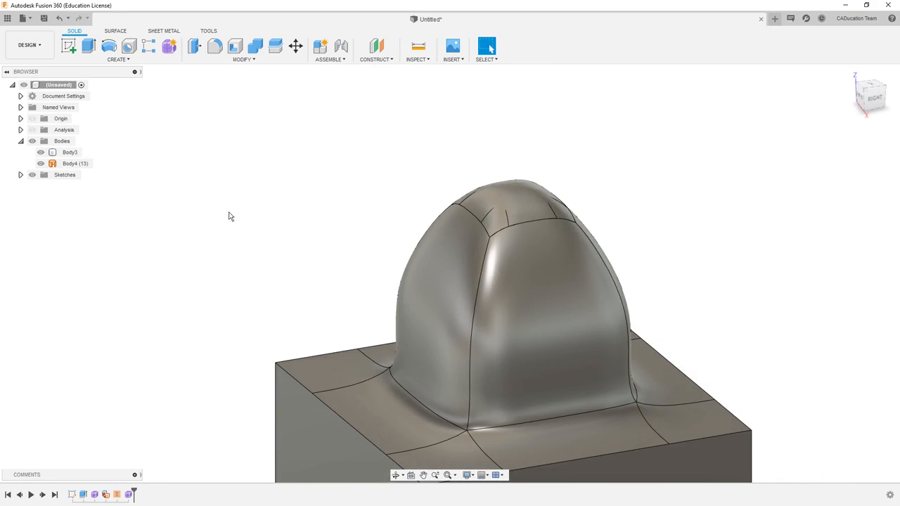
- Hide the solid body to view the recessed patch alone, show the solid again, and hide the patch's surface body
left_click(42, 153)
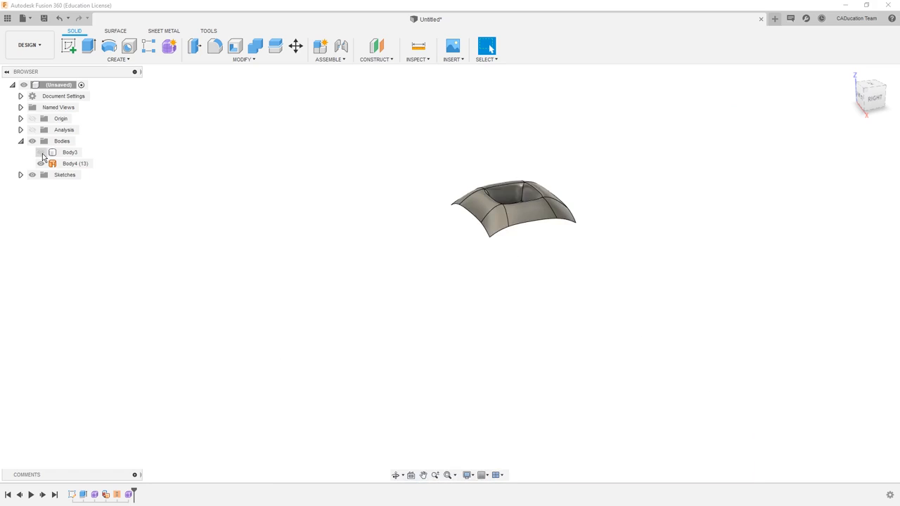
left_click(42, 153)
left_click(41, 164)
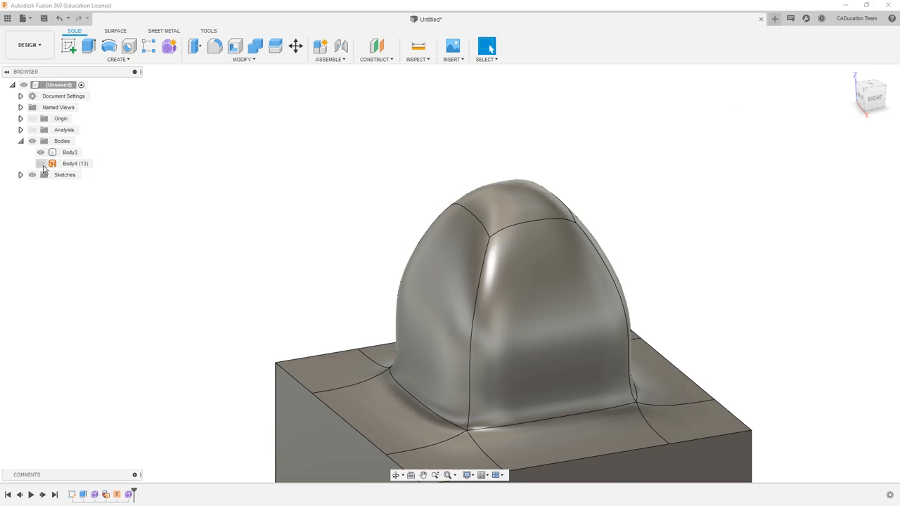
scroll(281, 137, "down", 2)
middle_click_drag(298, 151, 308, 165, "shift")
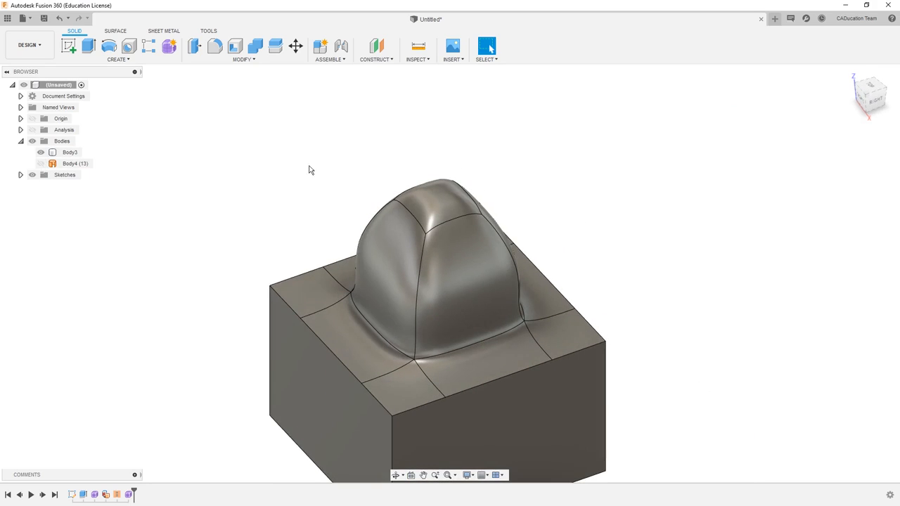
- Try to replace the bulge's top face with a face of the recessed patch using Replace Face with Tangent Chain off
left_click(246, 59)
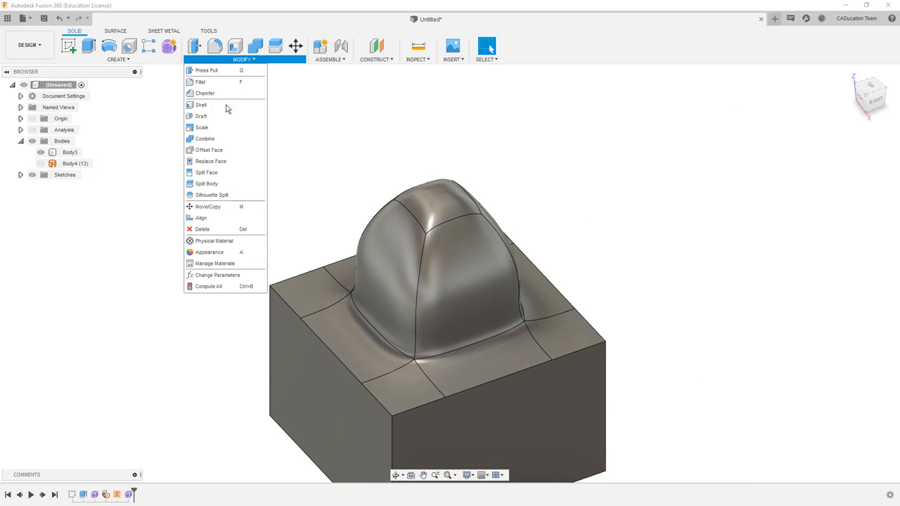
left_click(221, 162)
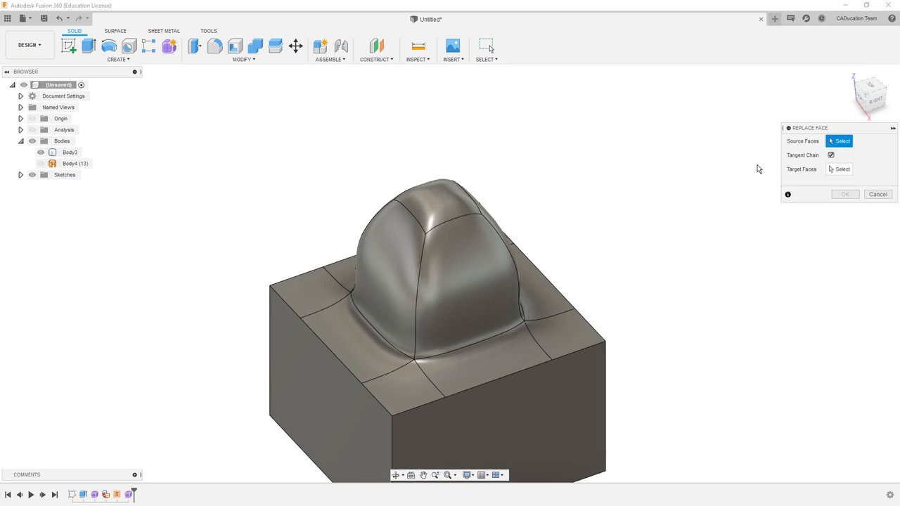
left_click(831, 155)
left_click(424, 214)
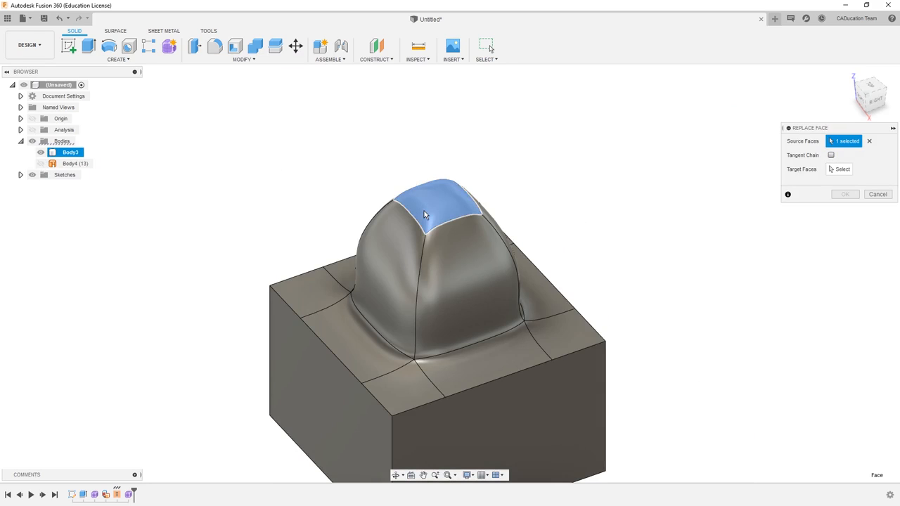
left_click(839, 169)
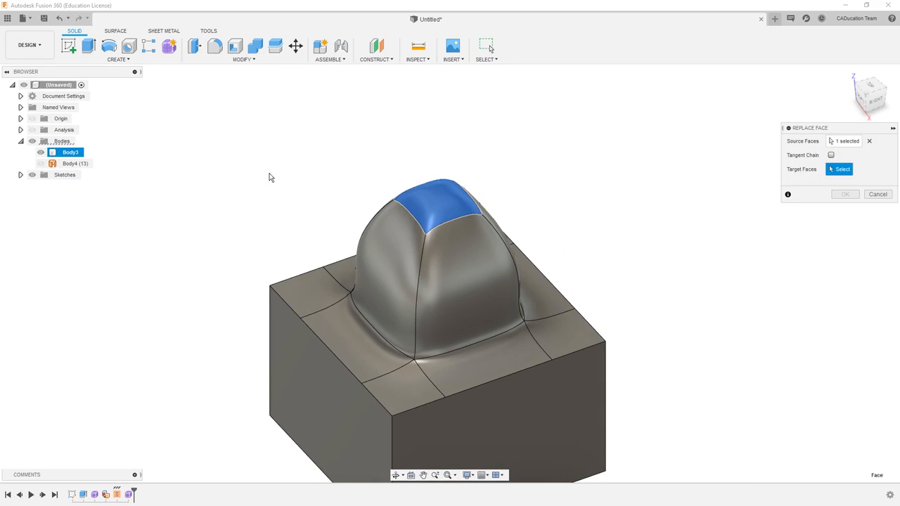
left_click(40, 152)
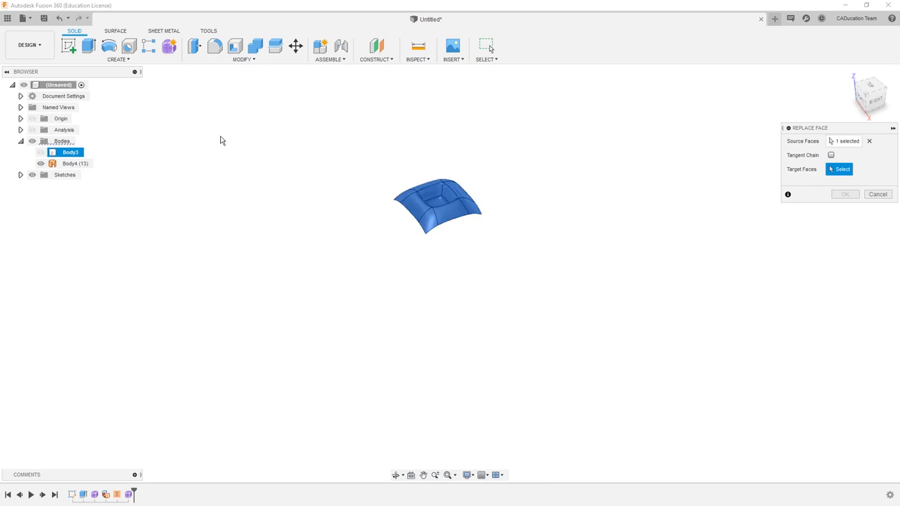
left_click(455, 188)
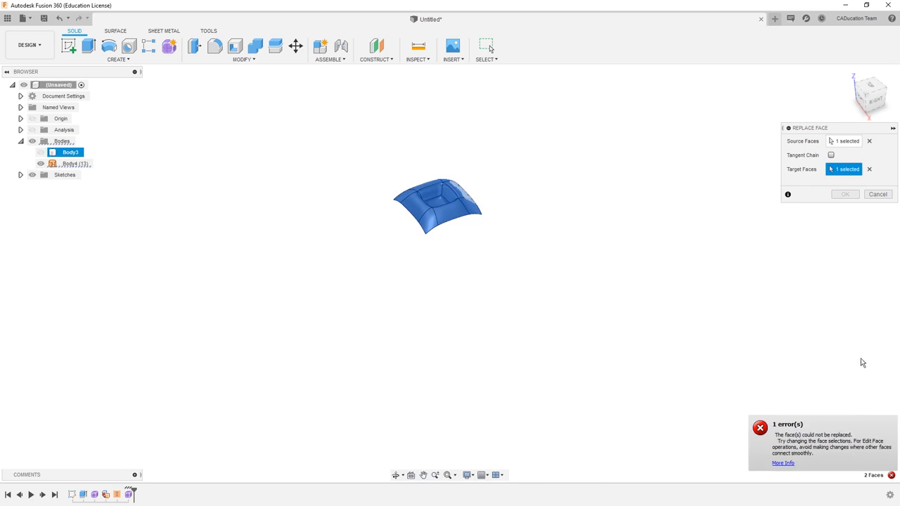
left_click(879, 194)
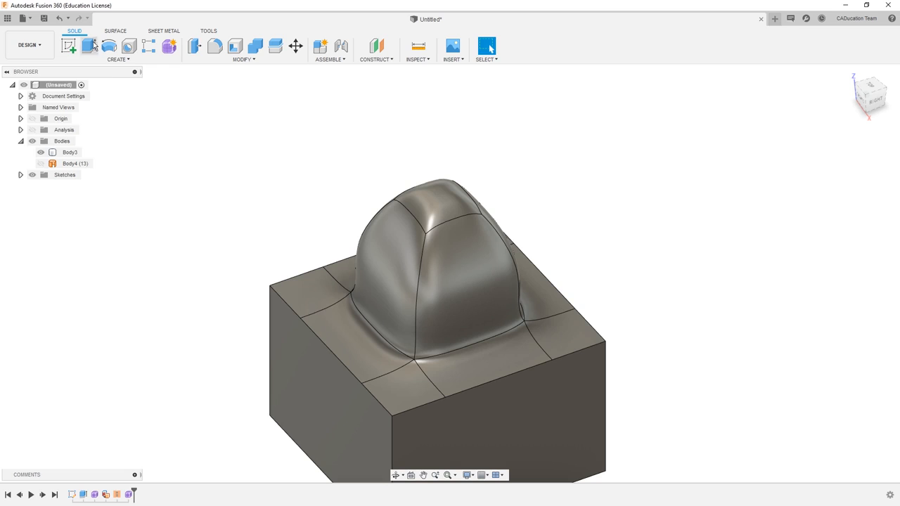
- Delete the bulge's top face from the solid body and show the recessed patch's surface body in the opening
left_click(115, 31)
left_click(432, 204)
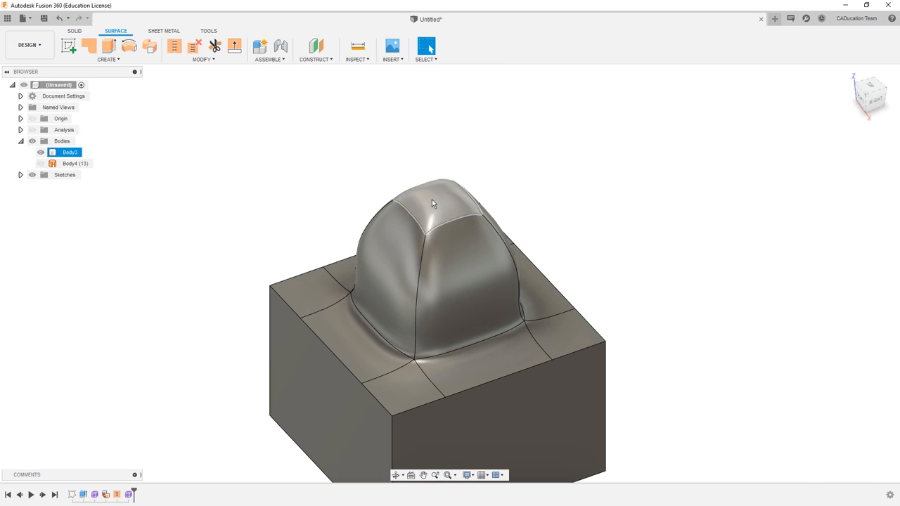
key("Delete")
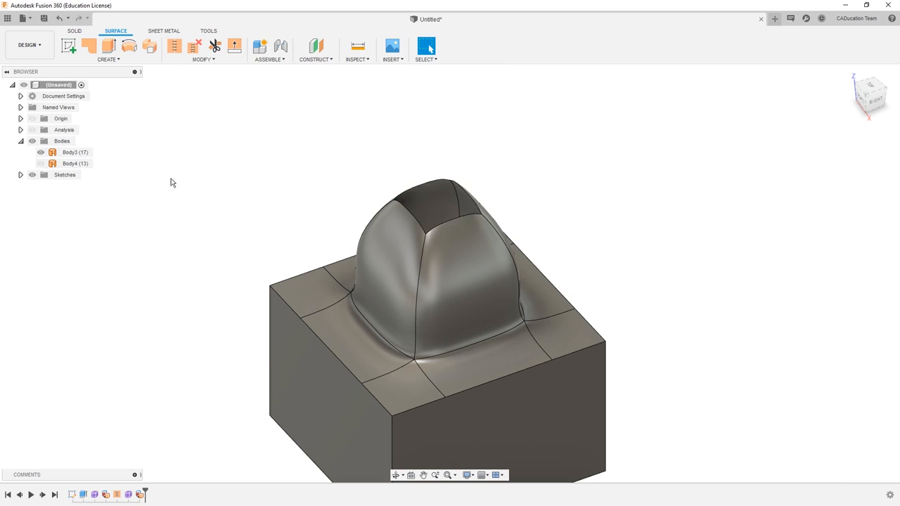
left_click(40, 163)
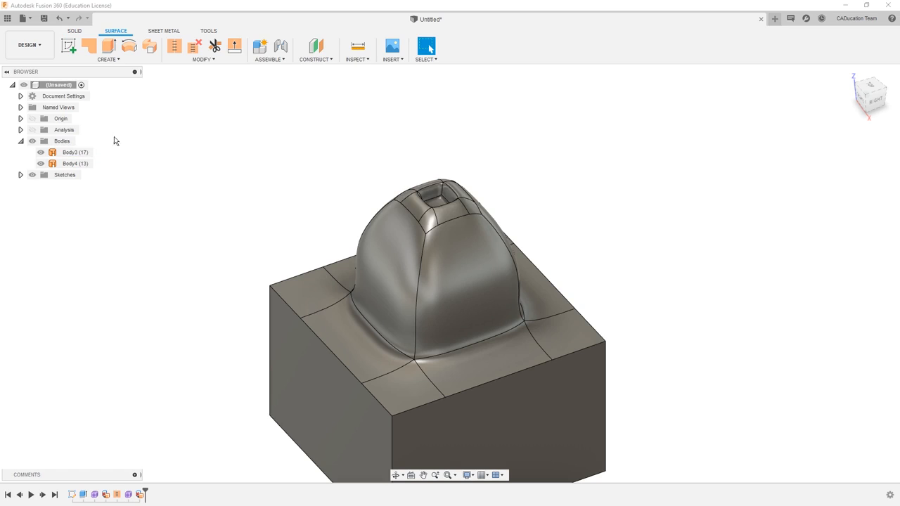
- Stitch the open block body and the recessed patch into a new body with 0.10 mm tolerance and inspect the recess
left_click(174, 47)
left_click(411, 250)
left_click(427, 218)
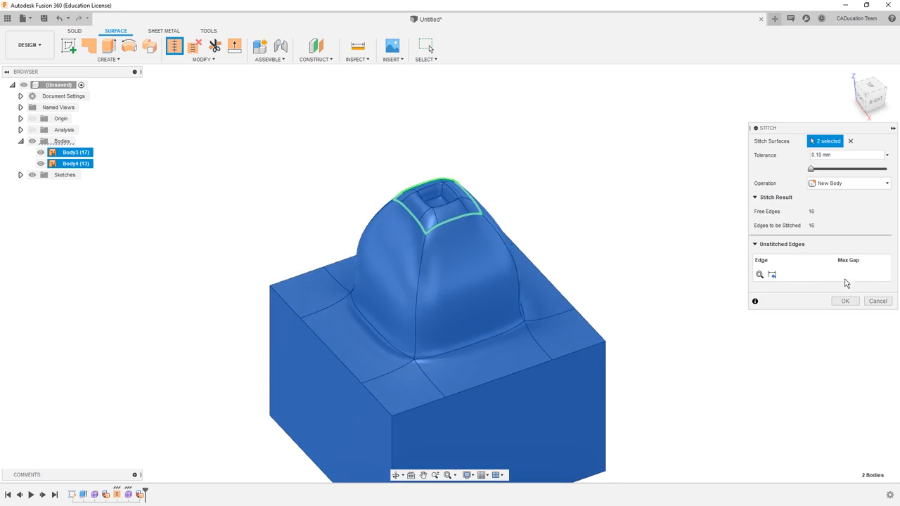
left_click(845, 301)
middle_click_drag(502, 222, 488, 260, "shift")
scroll(483, 272, "up", 3)
scroll(483, 275, "up", 5)
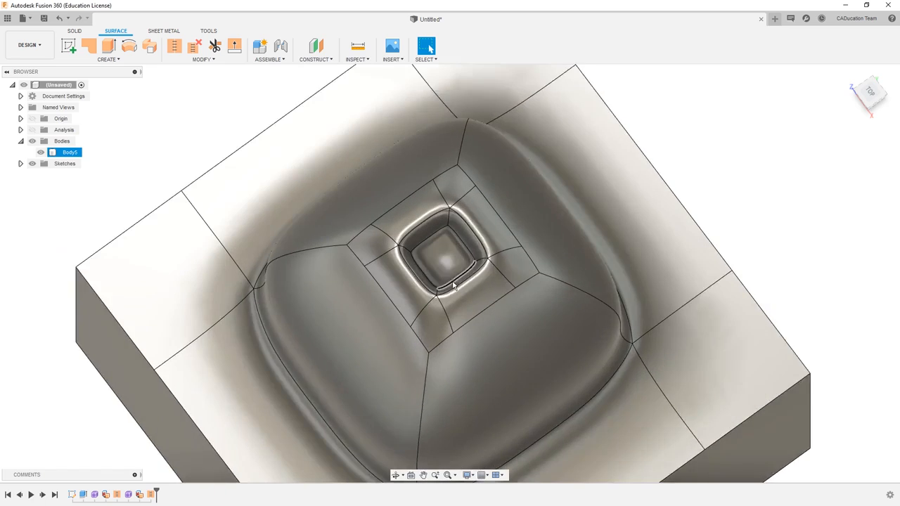
middle_click_drag(460, 289, 466, 175, "shift")
scroll(466, 175, "down", 1)
scroll(457, 256, "down", 10)
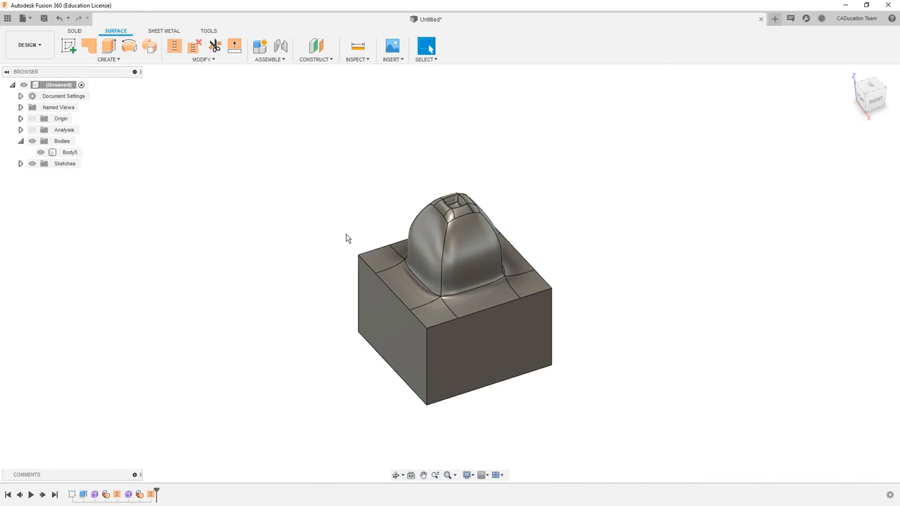
- Save the design as Form Practice in the Week 4 folder
left_click(79, 32)
left_click(45, 19)
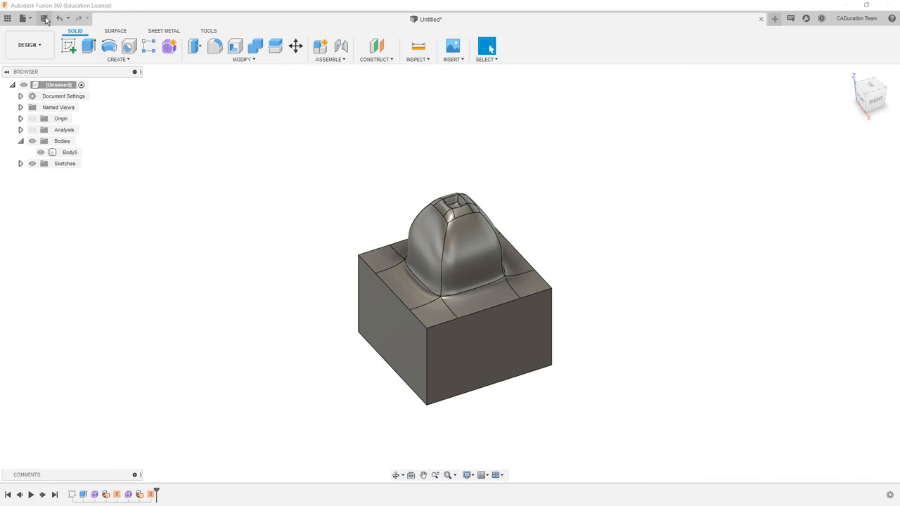
type("F")
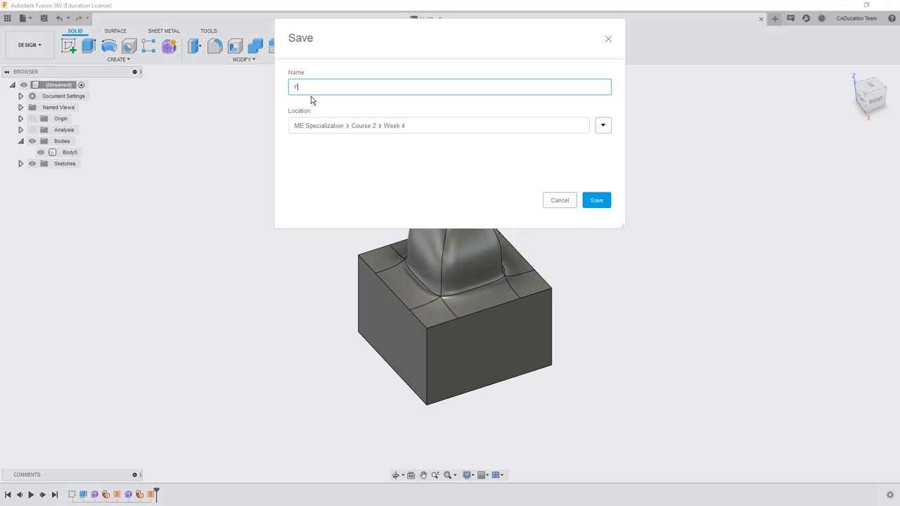
type("orm Practice")
key("Return")
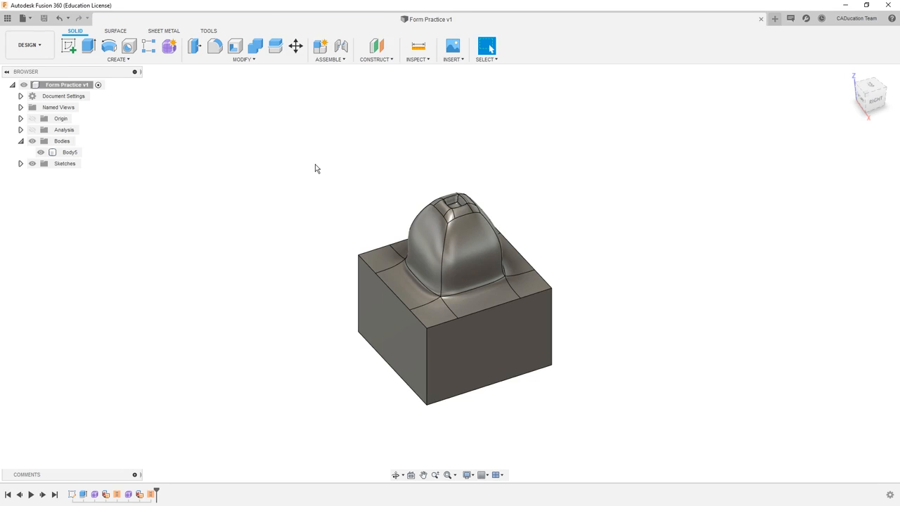
left_click(472, 359)
left_click(324, 373)
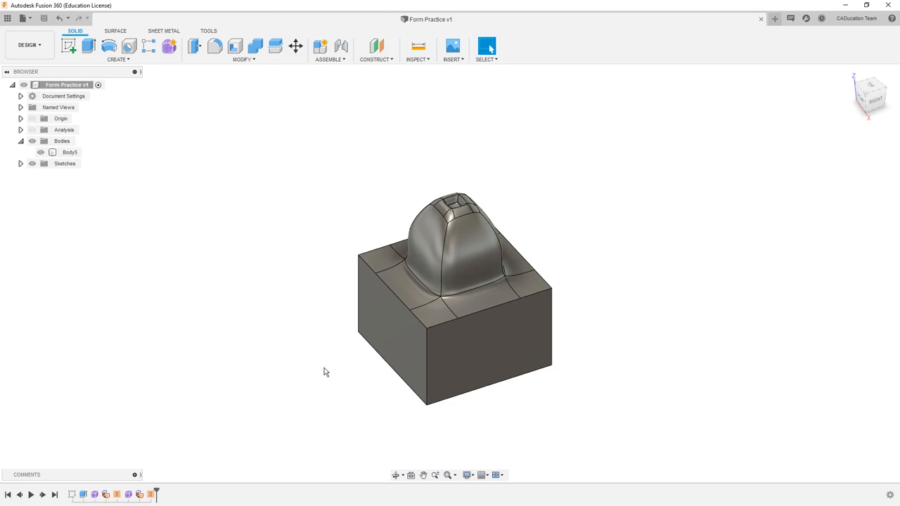